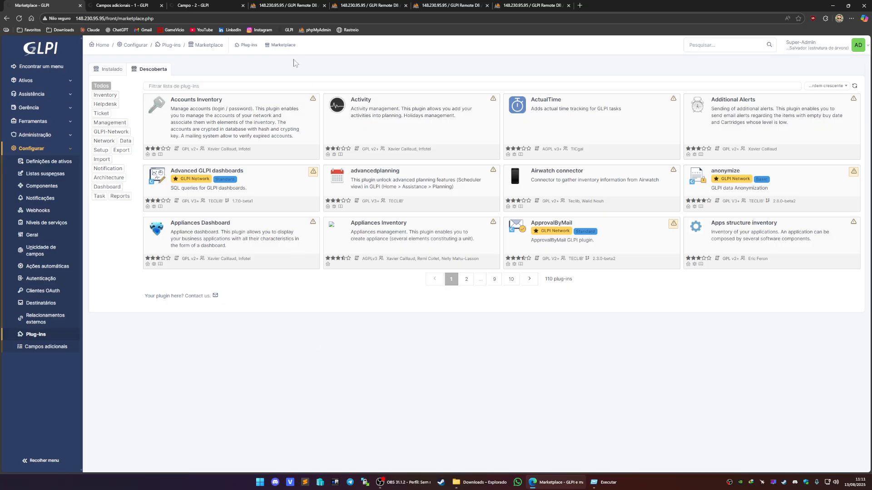
Step: Filter the plug-in marketplace by "field" and open the configuration of the Fields plug-in
left_click(249, 86)
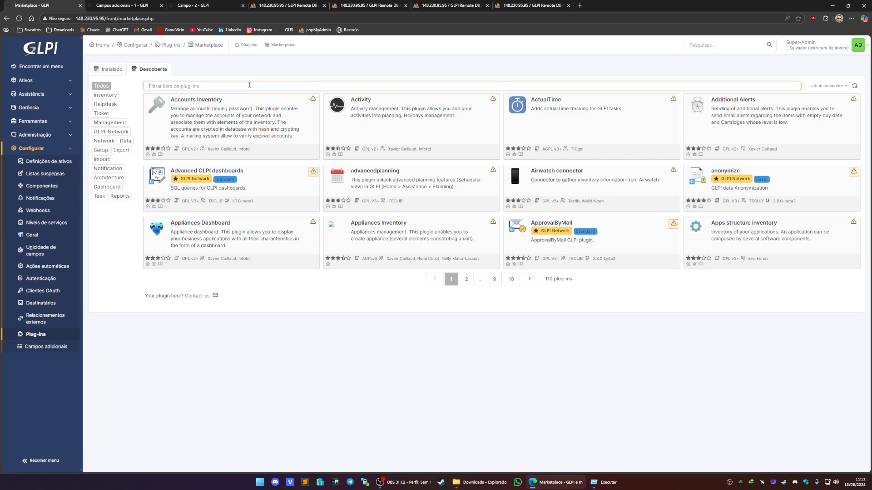
type("fiueld")
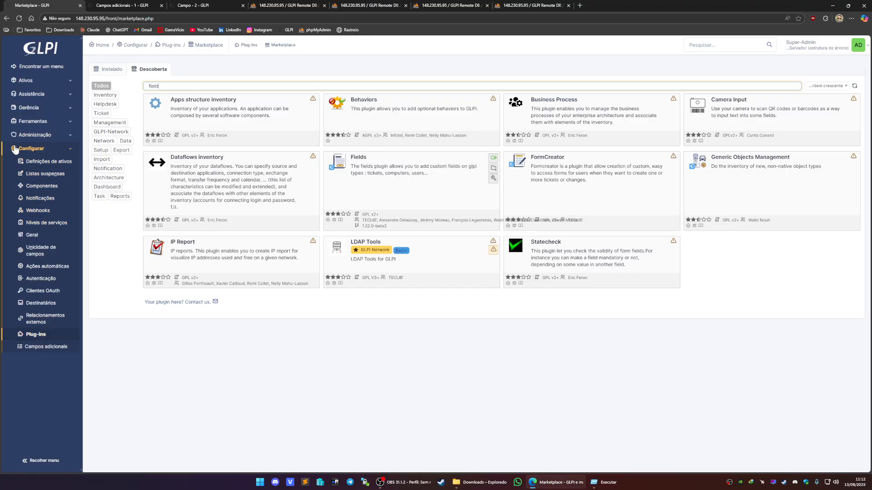
left_click(494, 179)
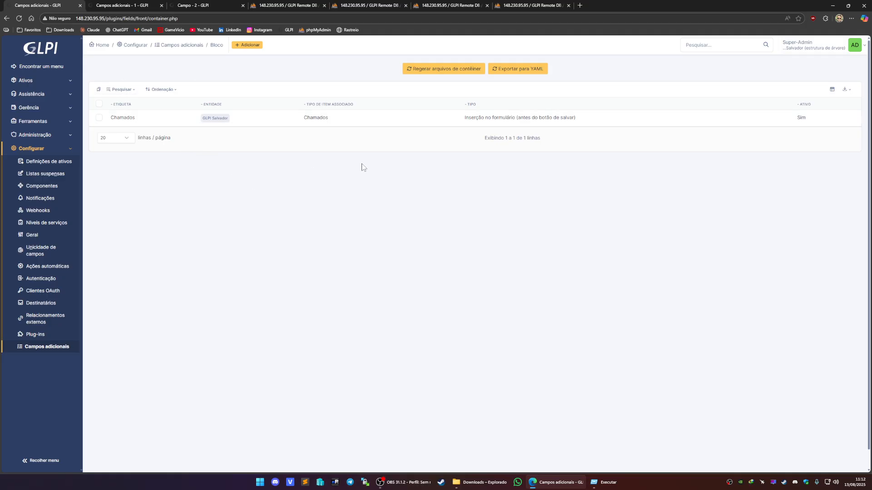
Step: Create an additional-fields block labelled "CPNJ" of type "Adicionar aba", associated with the item type "Entidades"
left_click(257, 47)
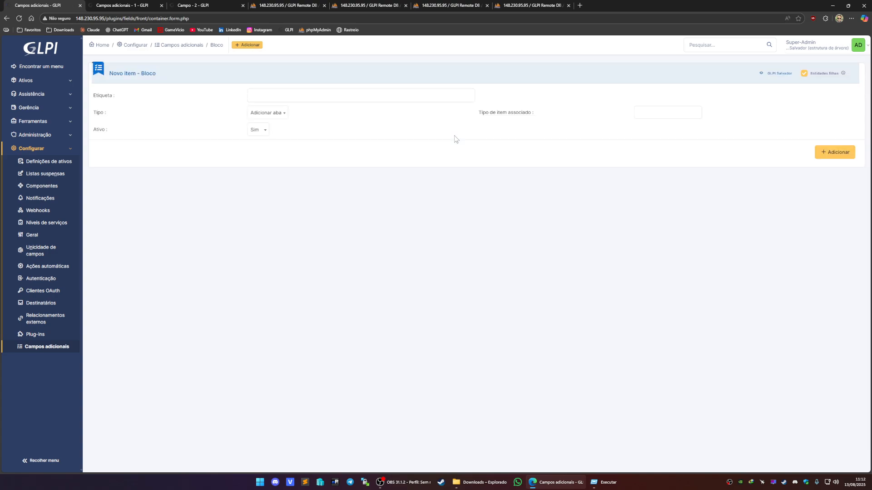
left_click(397, 97)
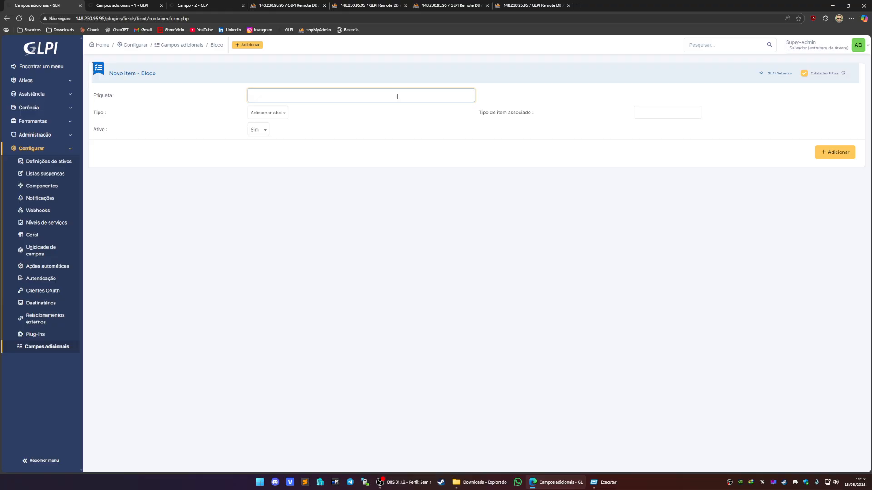
type("CPNJK")
left_click(279, 114)
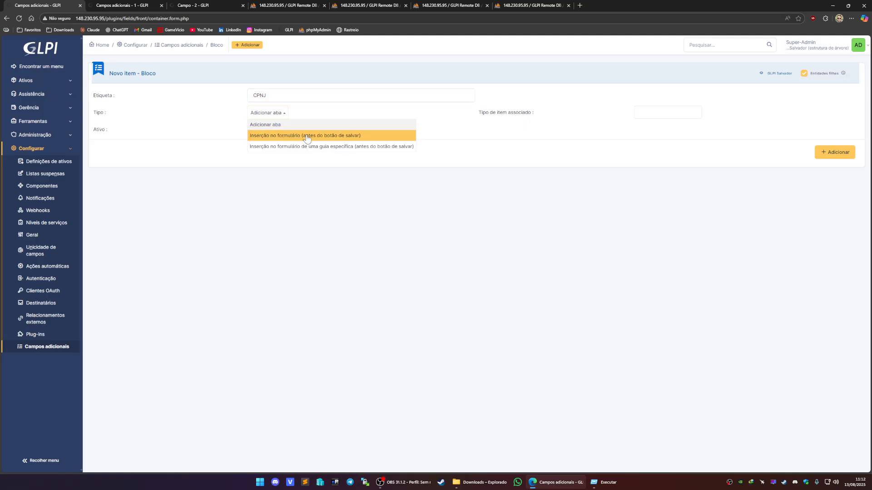
left_click(333, 121)
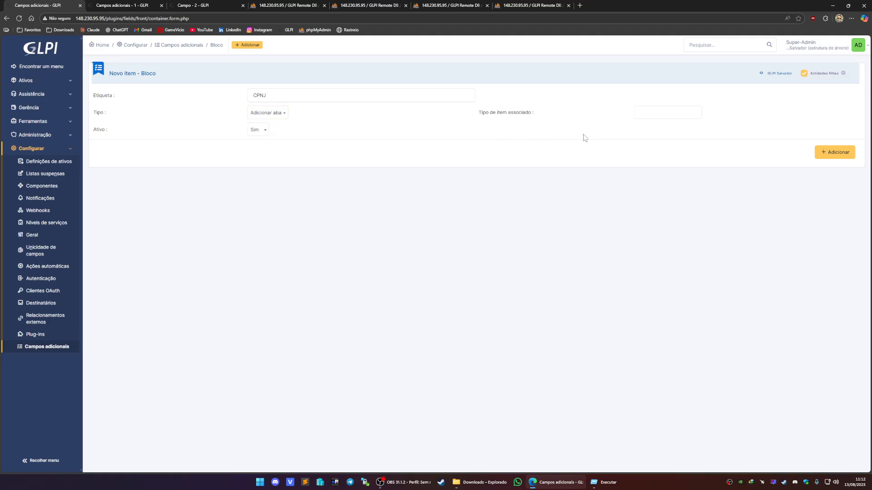
left_click(649, 117)
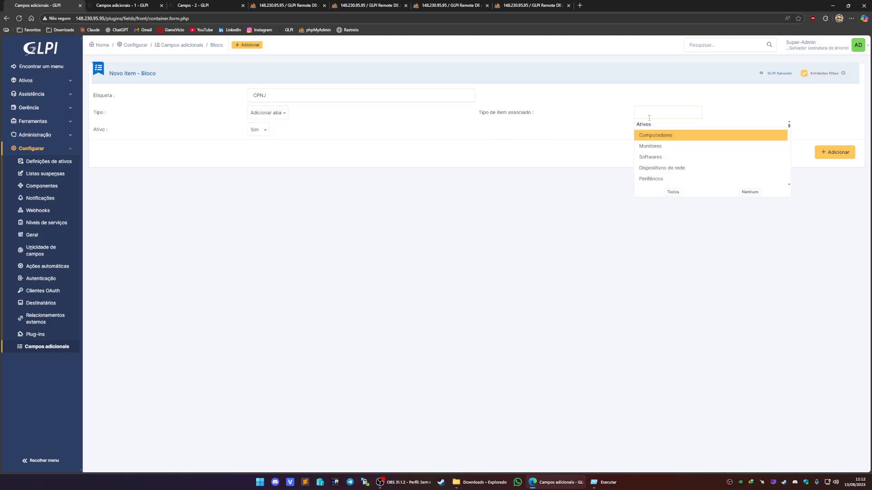
type("ENTID")
left_click(655, 136)
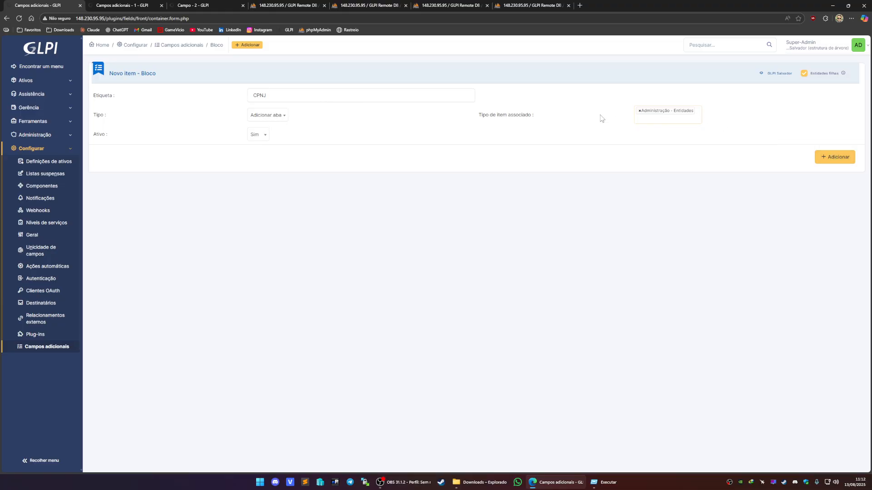
left_click(837, 157)
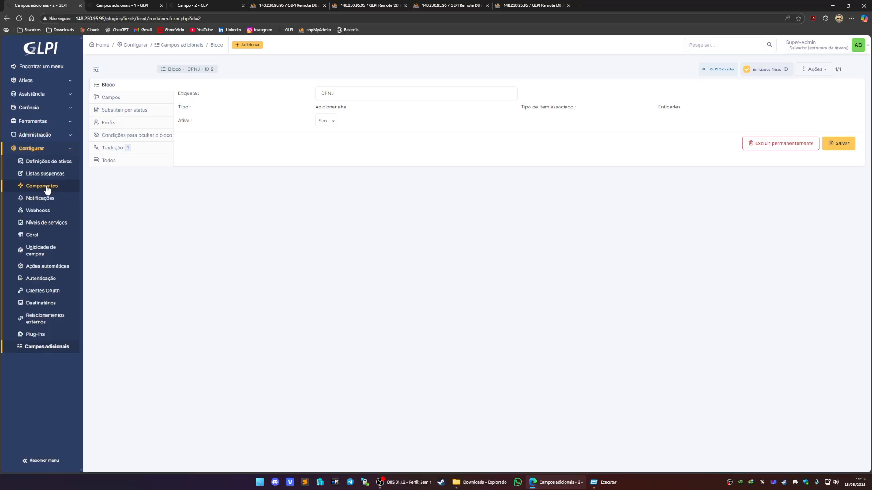
Step: Open the entity list in a separate browser tab and display the CPNJ section of the GLPI Salvador entity
left_click(49, 135)
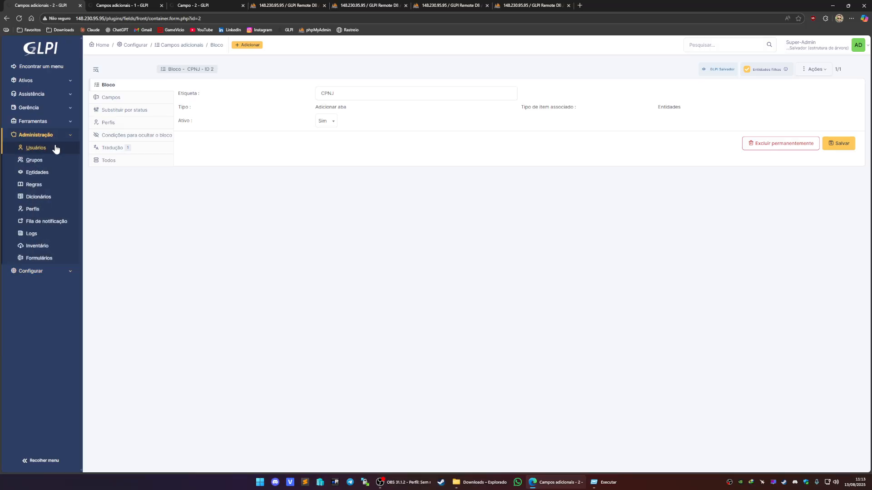
middle_click(50, 172)
left_click(110, 5)
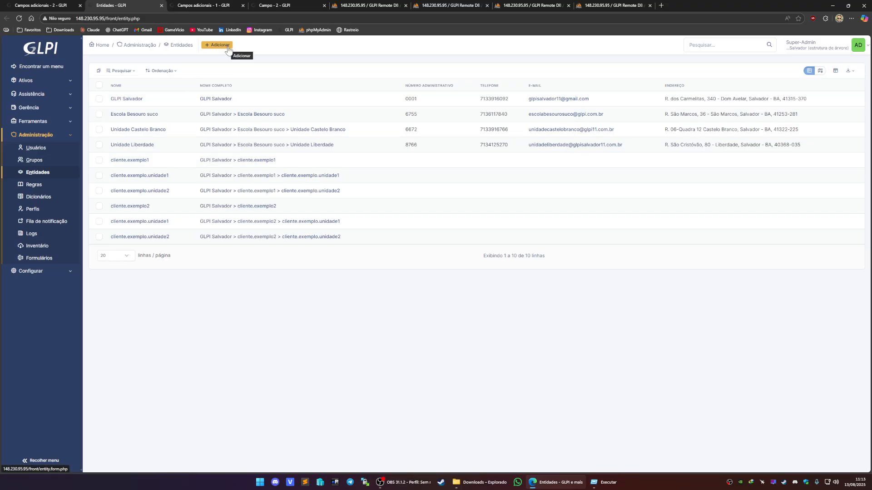
left_click(127, 99)
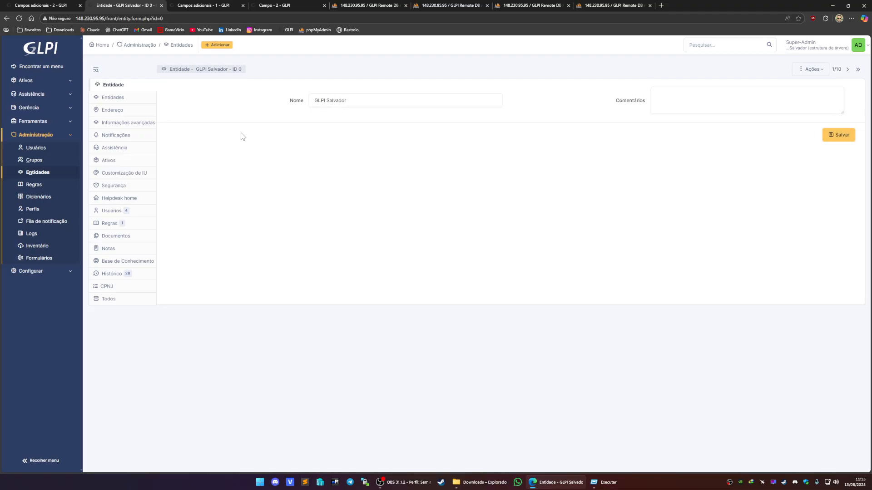
left_click(137, 287)
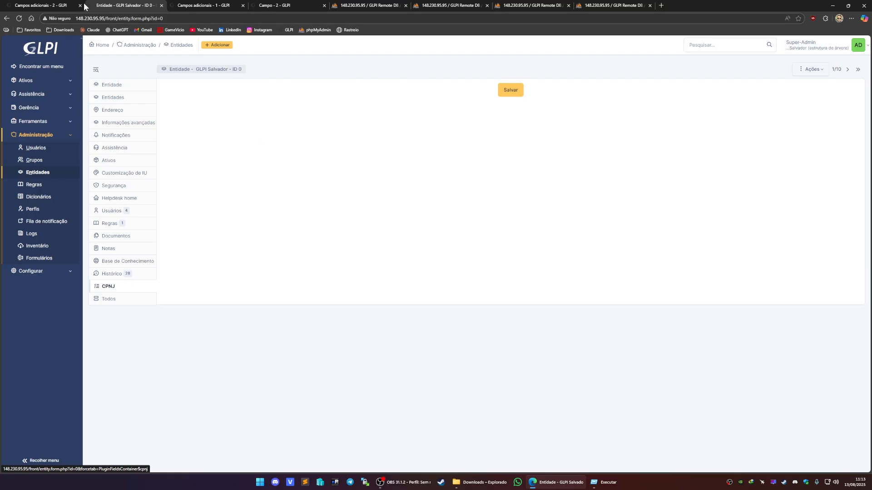
Step: Add an active, non-mandatory field labelled "CNPJ" of type "Número" to the CPNJ block, without a default value
left_click(39, 5)
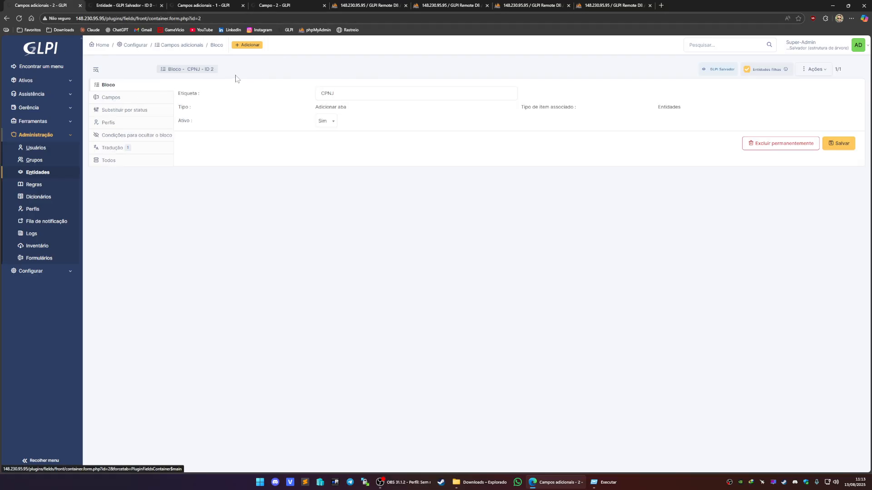
left_click(116, 99)
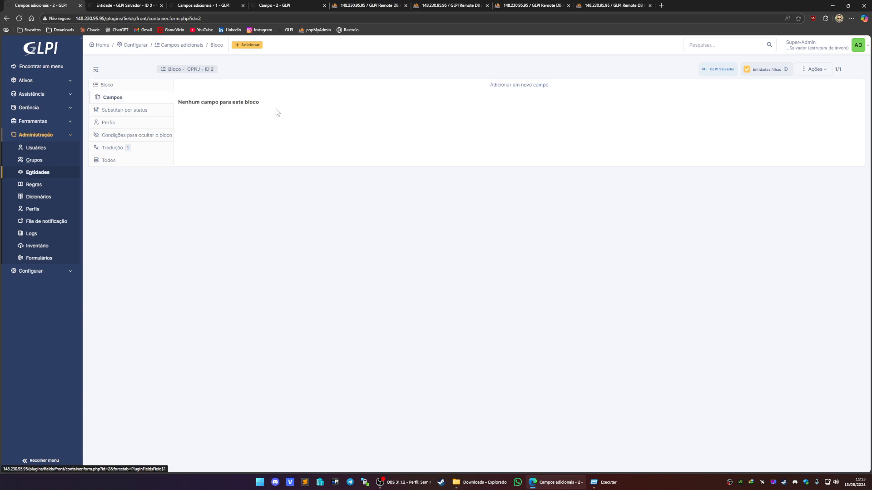
left_click(508, 87)
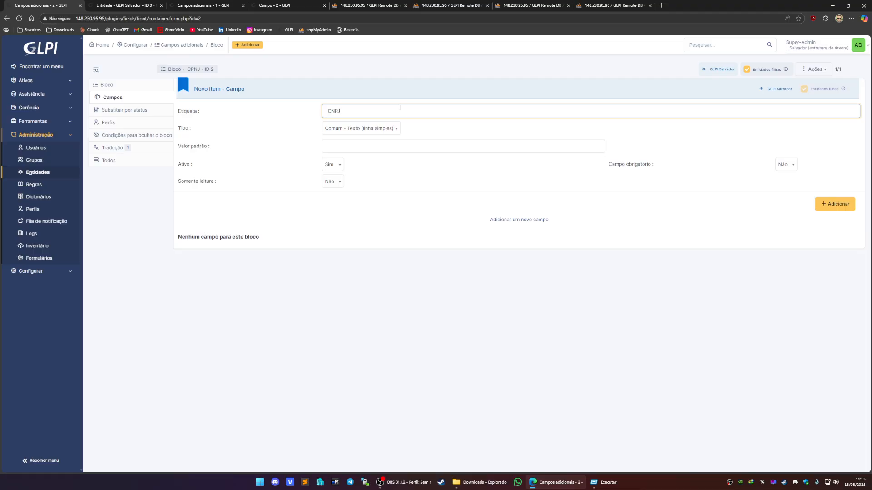
left_click(375, 132)
scroll(352, 182, "down", 2)
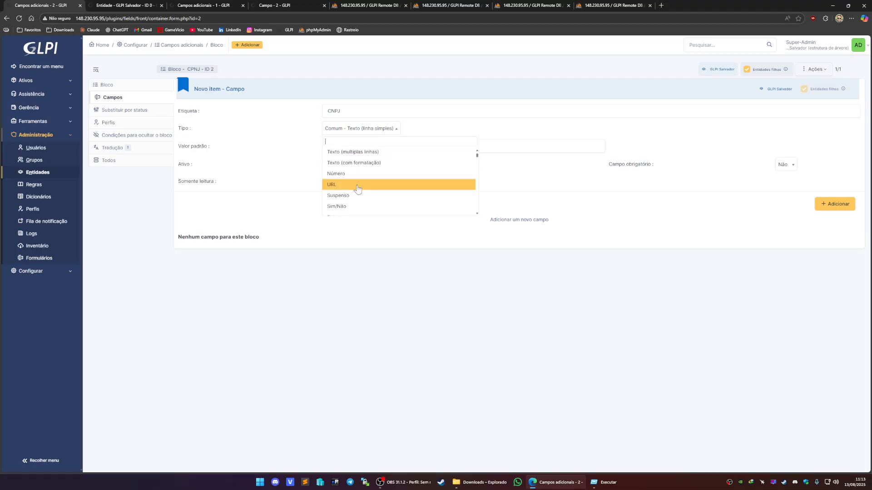
left_click(350, 175)
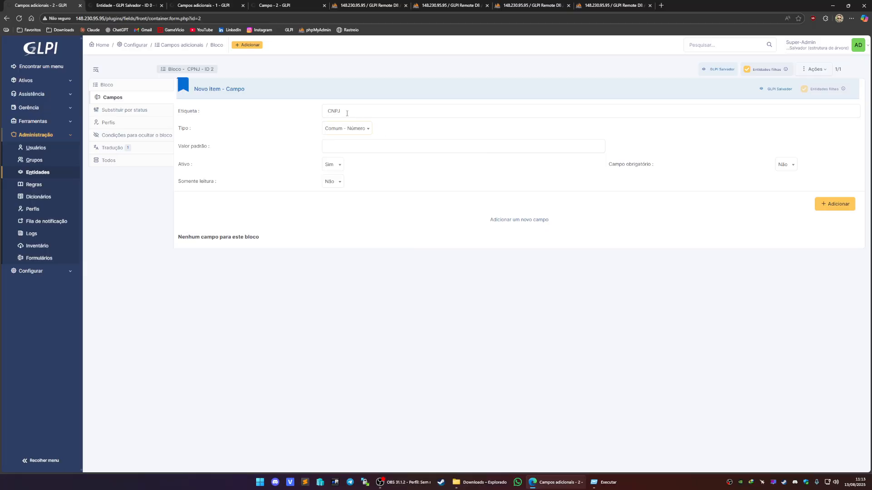
left_click(334, 145)
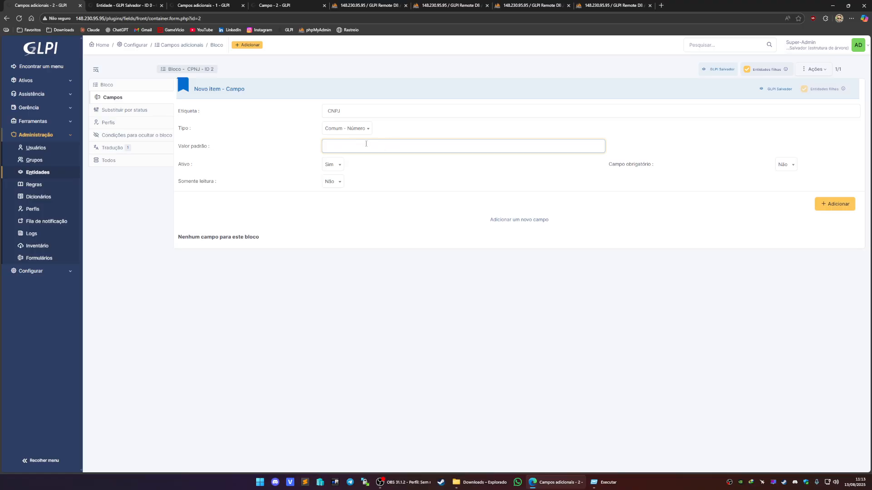
left_click(778, 165)
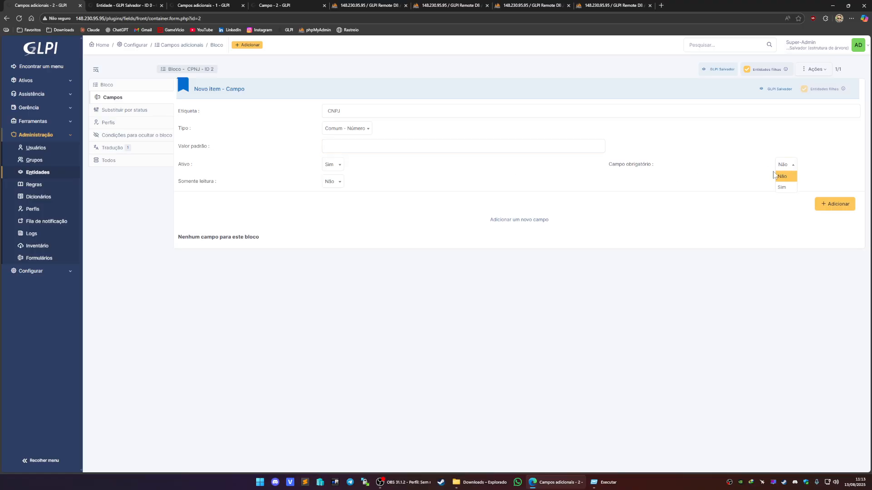
left_click(730, 173)
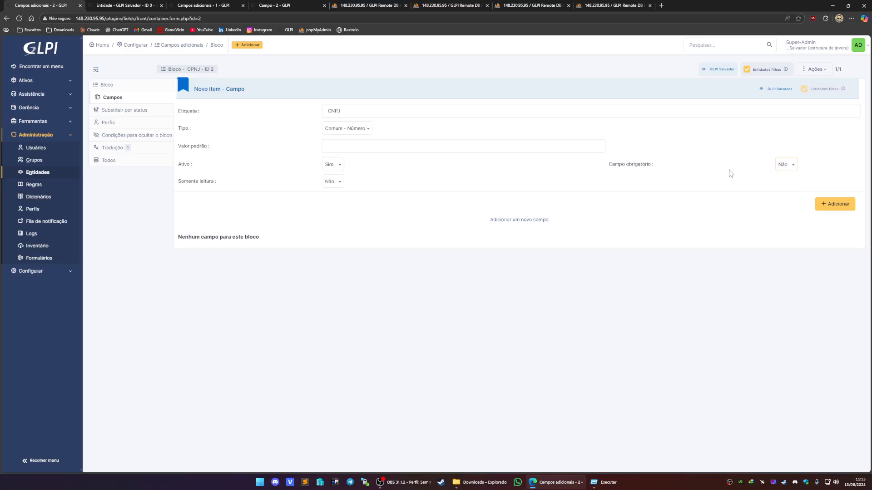
left_click(839, 206)
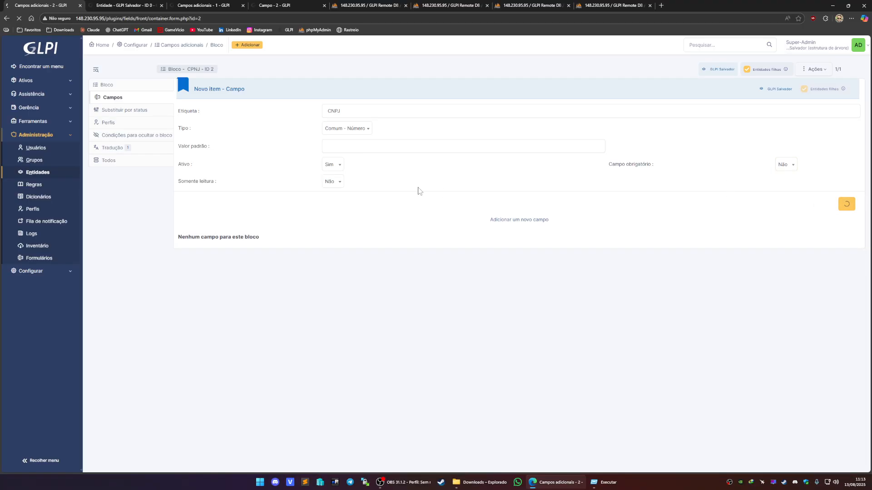
Step: Reload the GLPI Salvador entity, enter the company's registration number in its CNPJ field, and save it
left_click(118, 6)
left_click(119, 18)
key("Return")
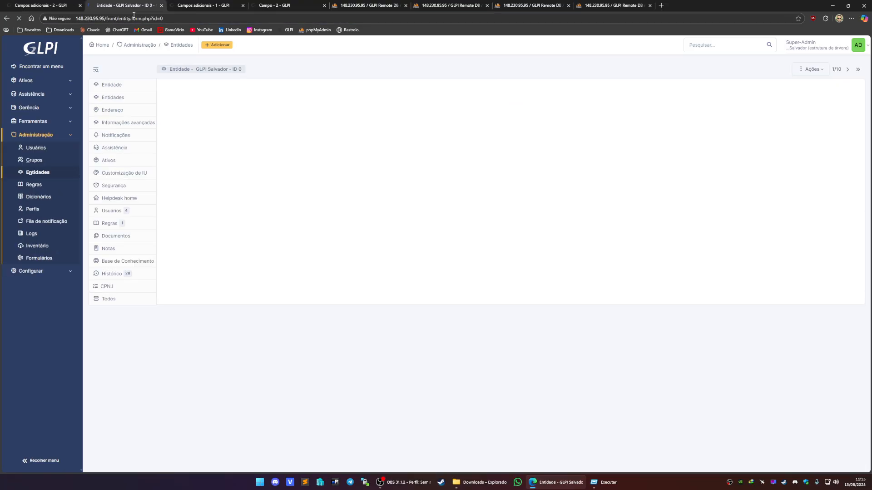
left_click(372, 91)
type("4536345463545674")
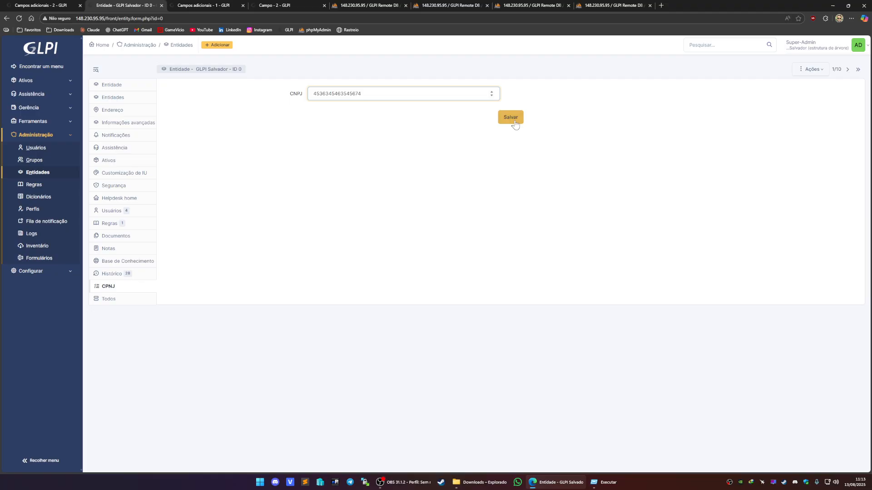
left_click(515, 123)
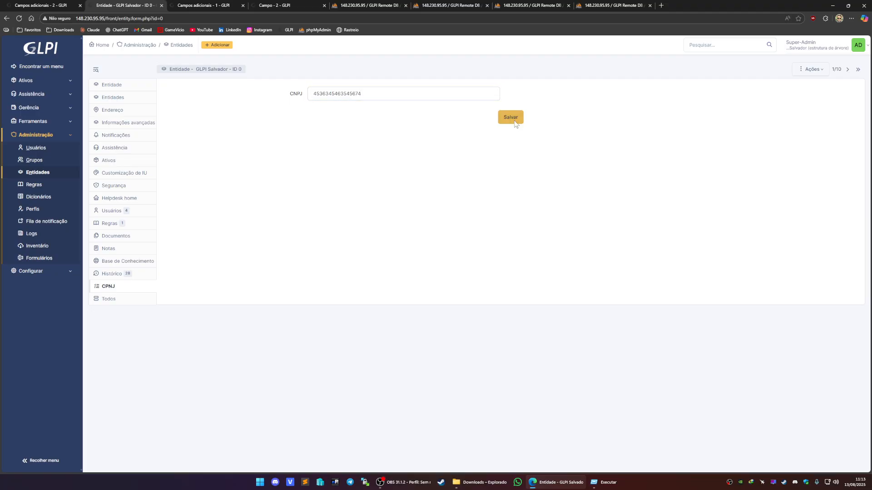
Step: Review the GLPI Salvador entity's general, address and advanced information sections and compare them with its custom CPNJ section
left_click(146, 88)
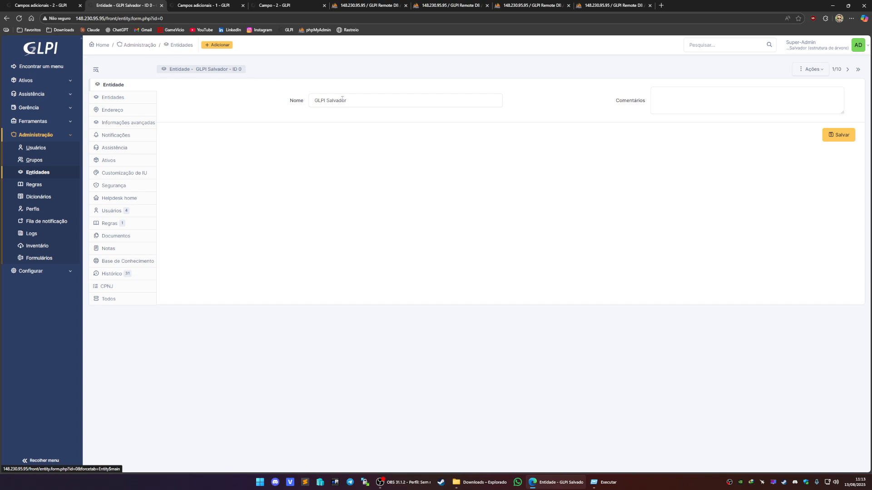
left_click(117, 291)
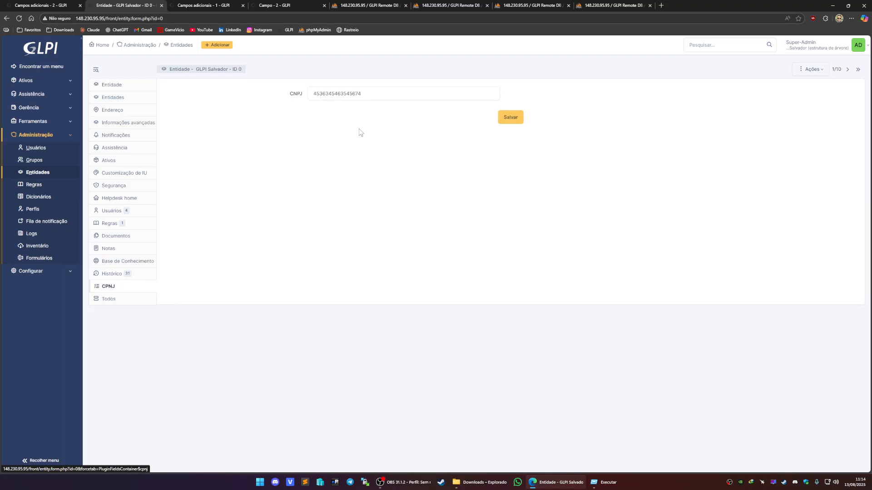
left_click(134, 88)
left_click(125, 97)
left_click(125, 109)
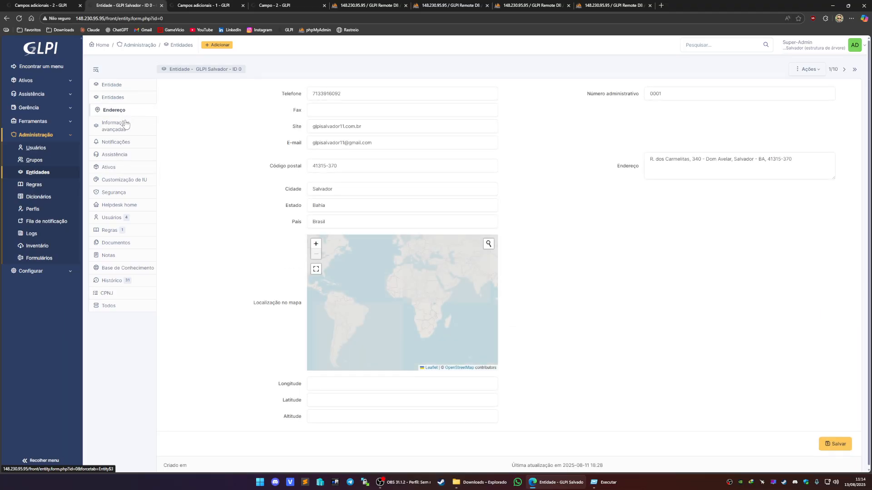
left_click(119, 125)
left_click(119, 110)
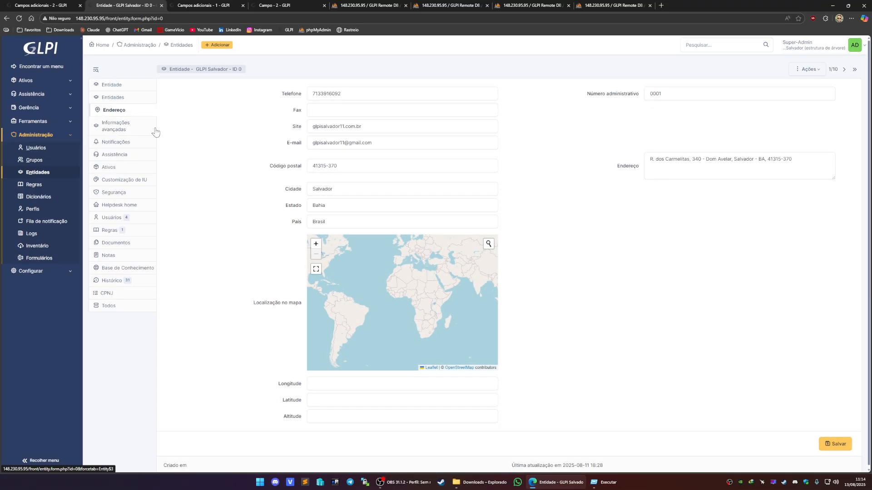
left_click(111, 292)
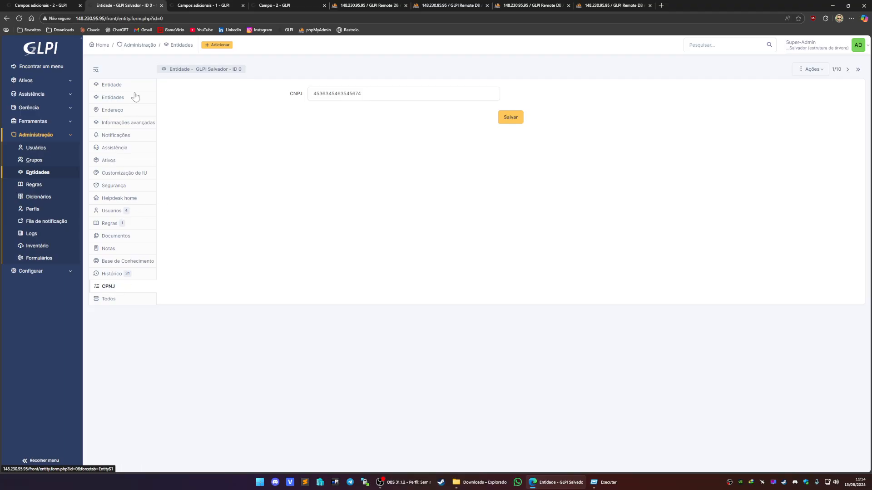
left_click(126, 88)
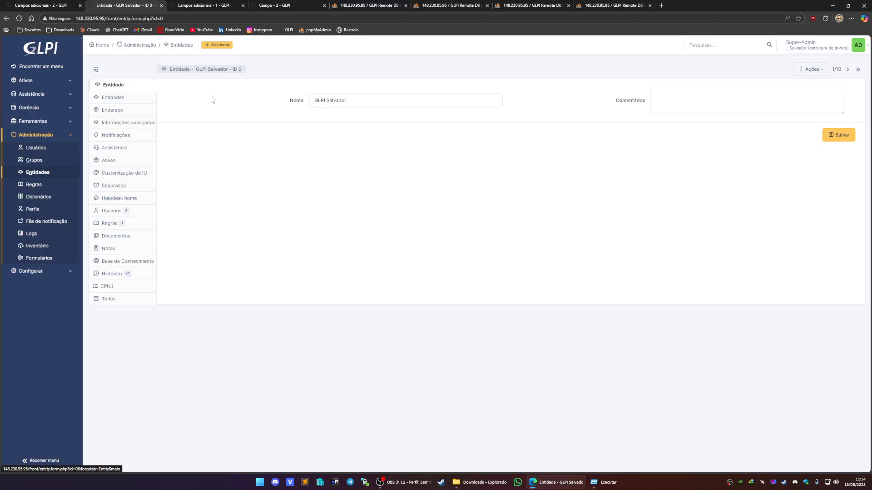
Step: Add the plug-in field "CPNJ - CNPJ" as a column in the entity list's global view
left_click(183, 45)
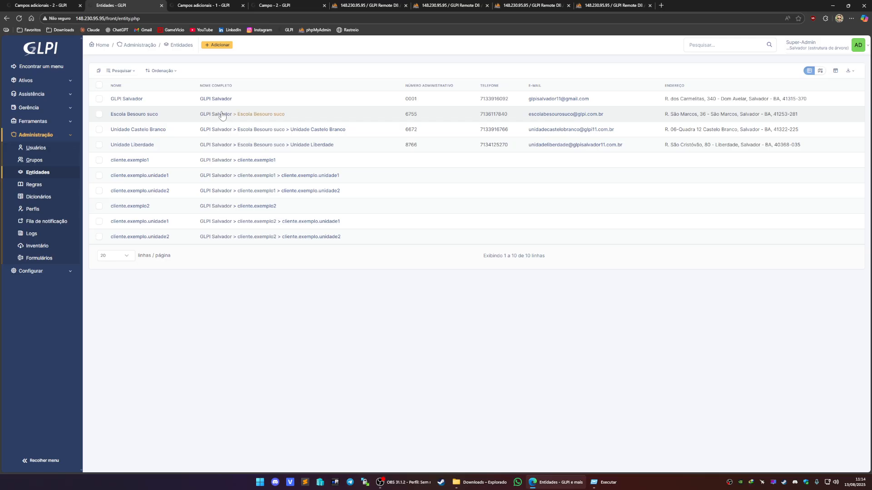
left_click(836, 72)
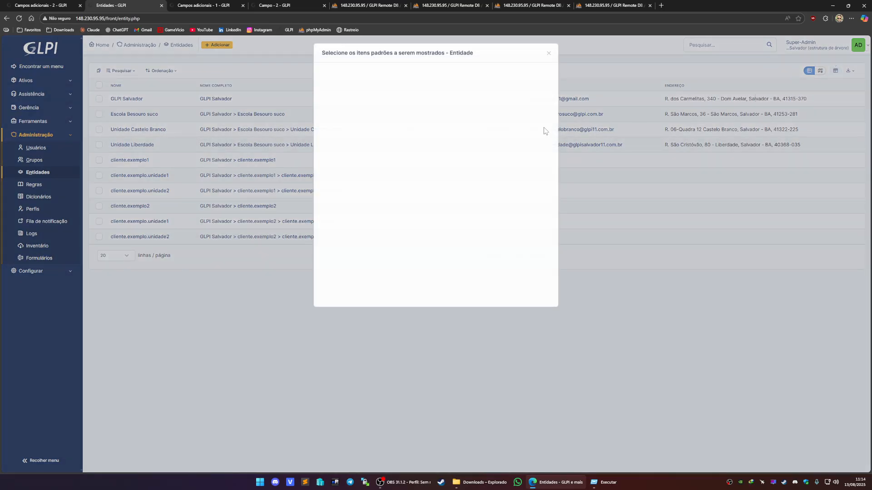
left_click(356, 130)
scroll(365, 209, "down", 15)
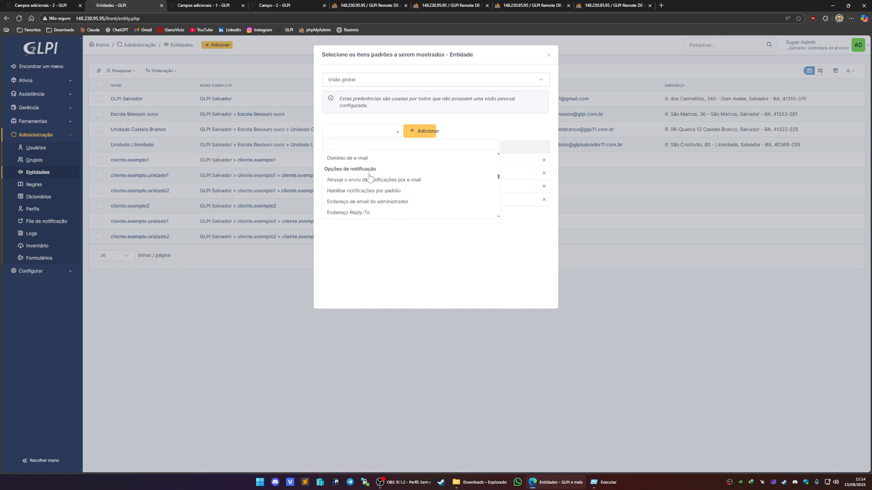
scroll(369, 212, "down", 5)
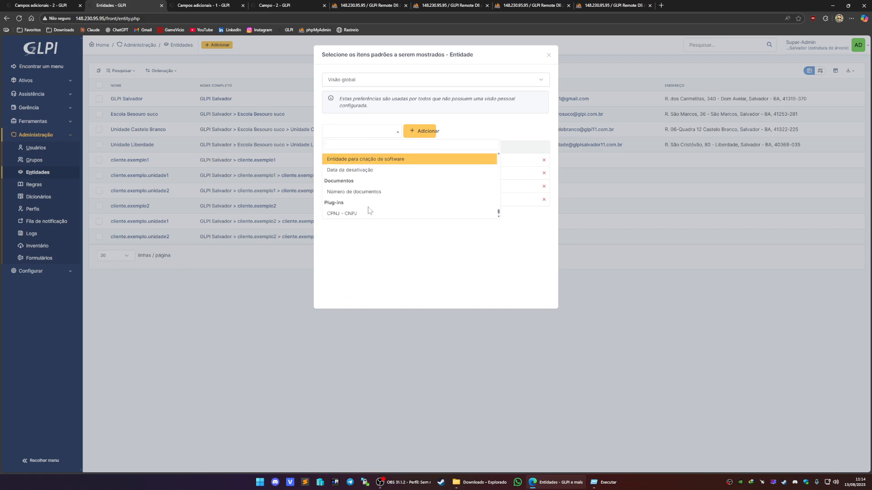
left_click(365, 213)
left_click(420, 131)
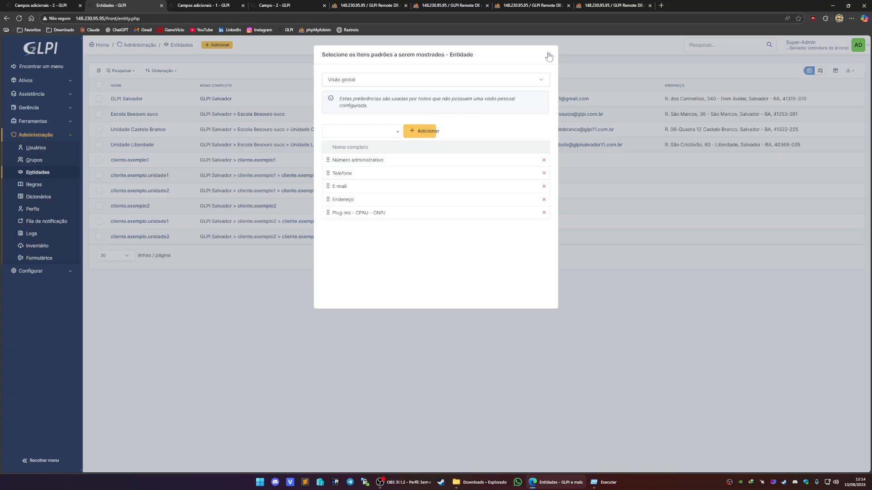
left_click(549, 55)
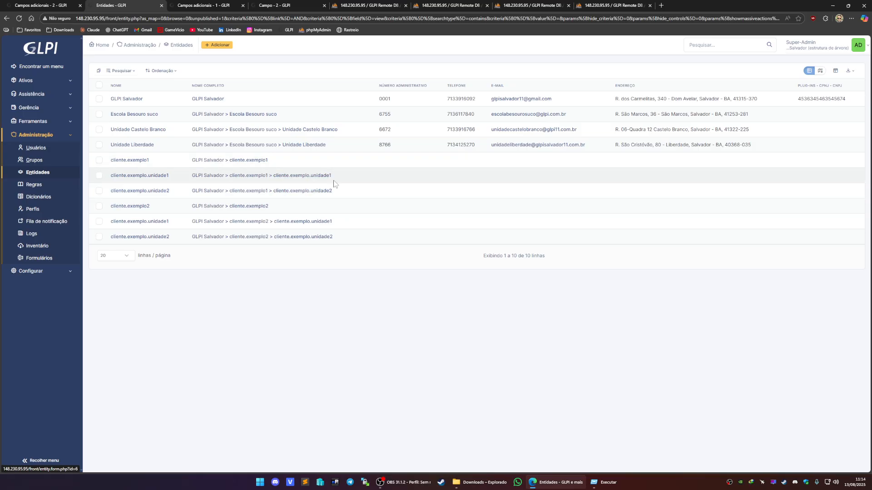
Step: Display the list of additional field blocks and review the Chamados block's general settings and its fields
left_click(53, 5)
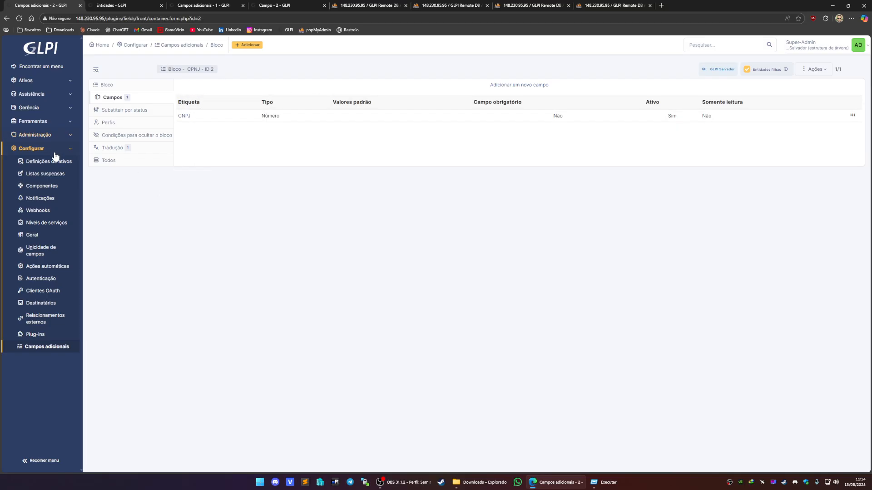
left_click(42, 347)
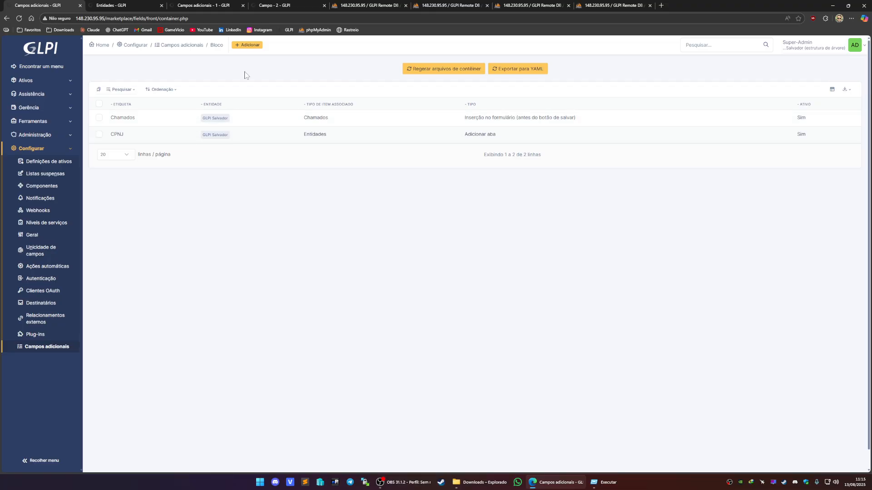
left_click(202, 5)
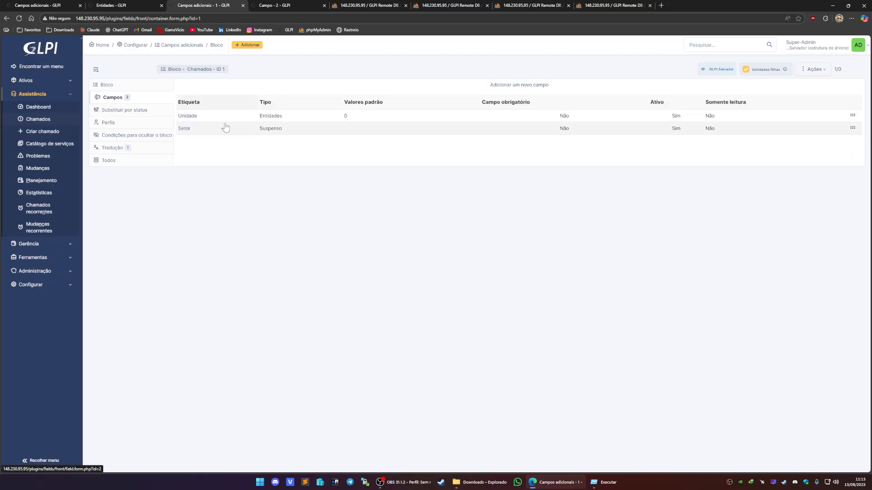
left_click(127, 86)
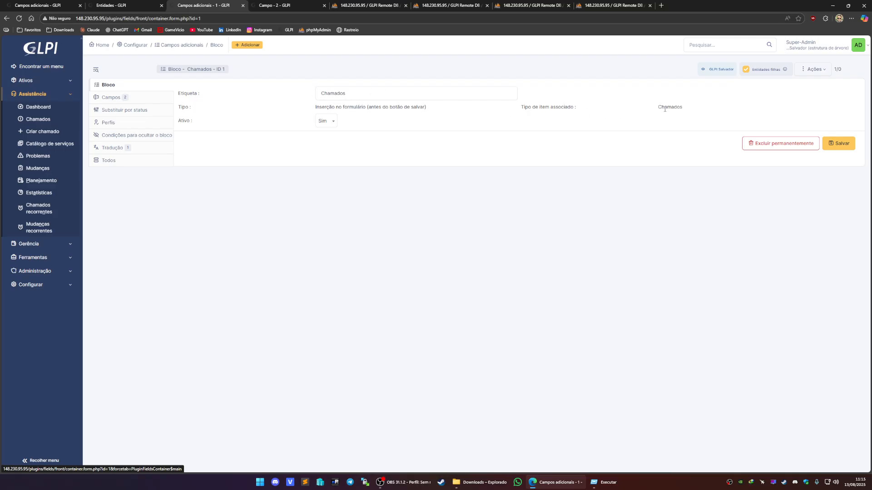
left_click(136, 97)
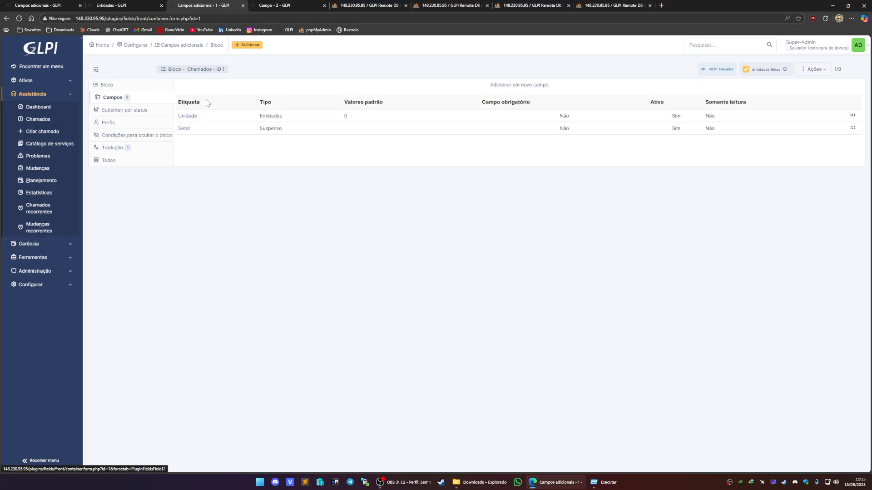
Step: Examine the settings of the Chamados block's Unidade and Setor fields, including the default values offered for Setor
middle_click(193, 119)
left_click(285, 6)
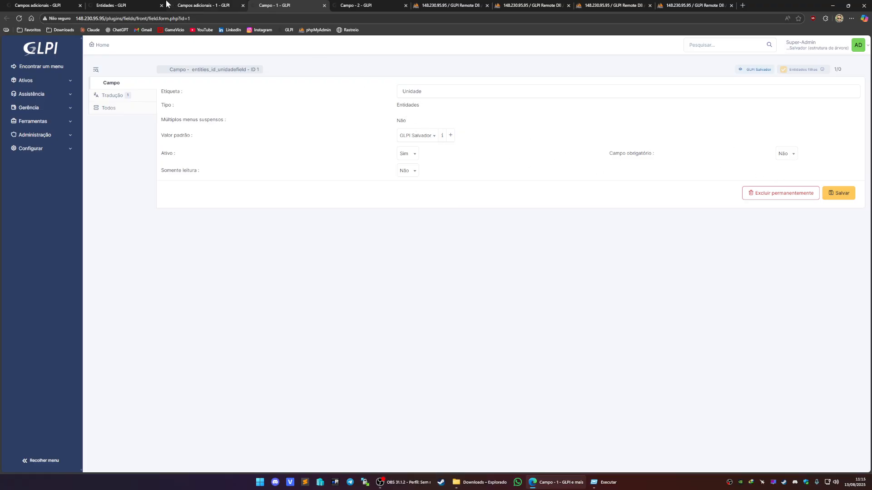
left_click(191, 7)
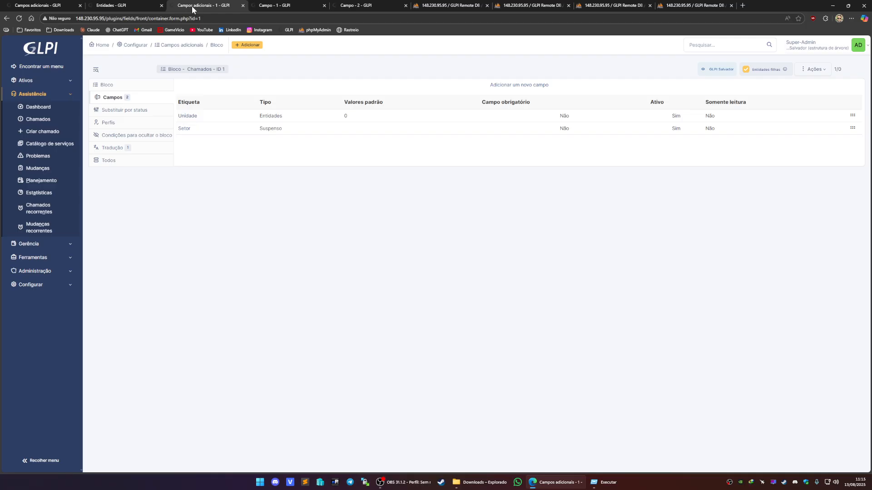
middle_click(183, 128)
left_click(363, 6)
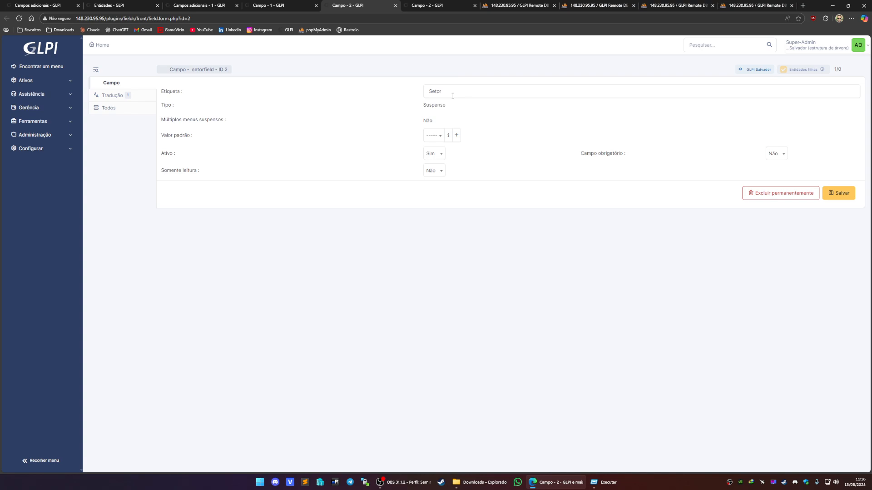
left_click(442, 135)
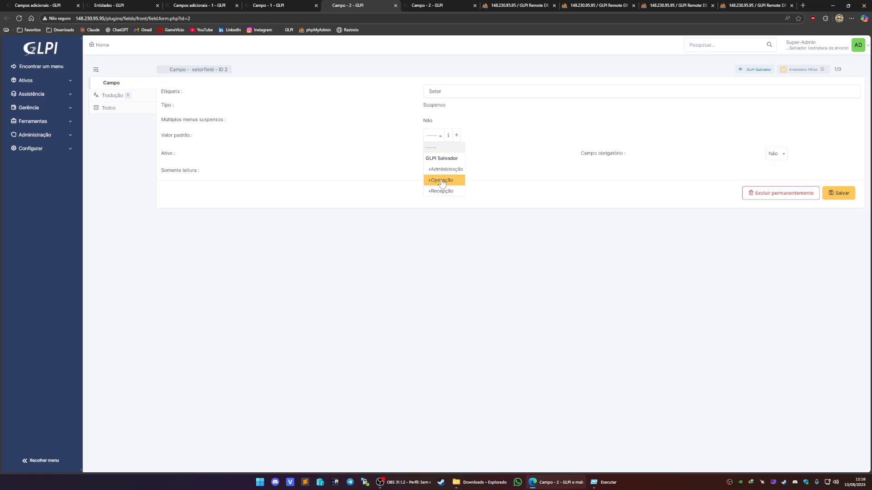
left_click(484, 170)
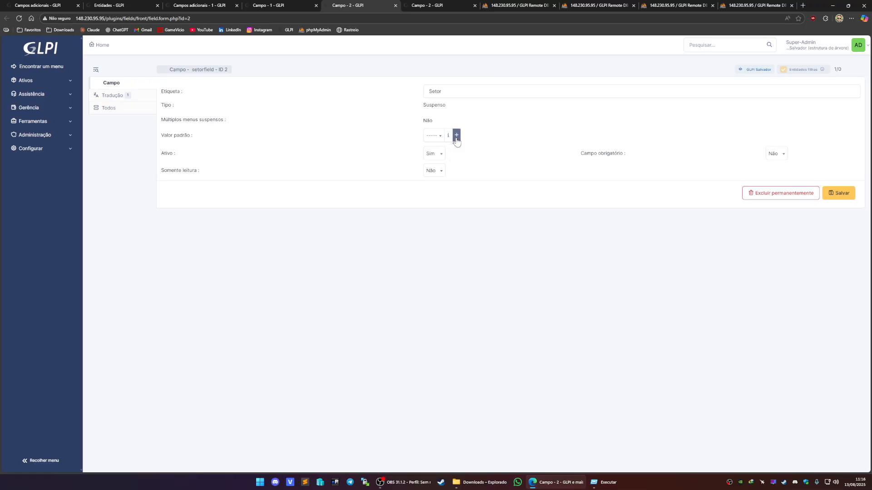
Step: Create a Setor dropdown item named "CASINHA" that also applies to child entities, and check it among the field's default value choices
left_click(456, 134)
left_click(338, 115)
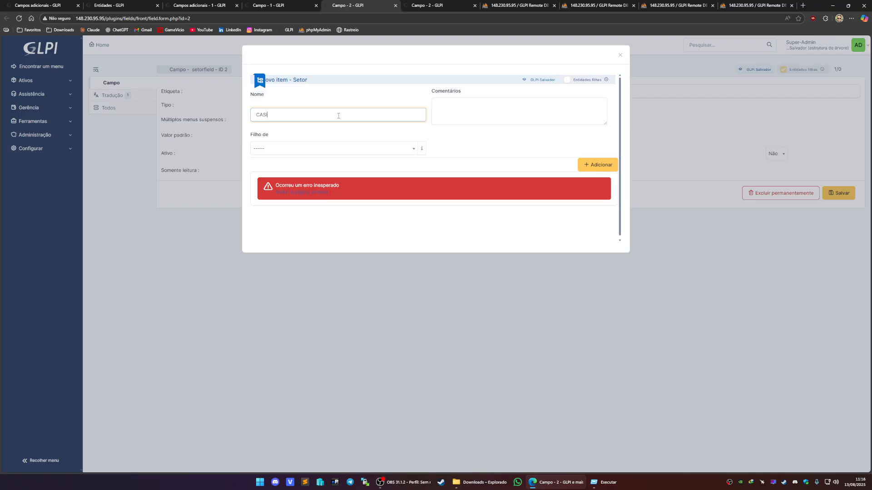
left_click(586, 81)
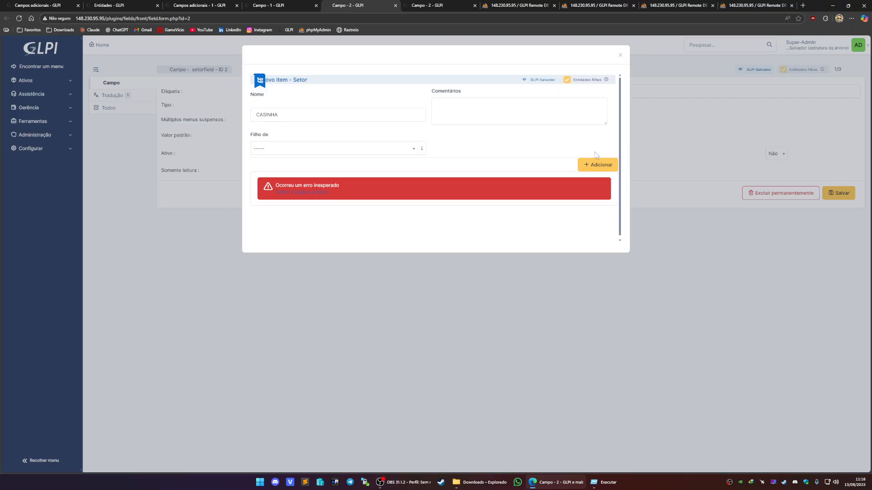
left_click(619, 56)
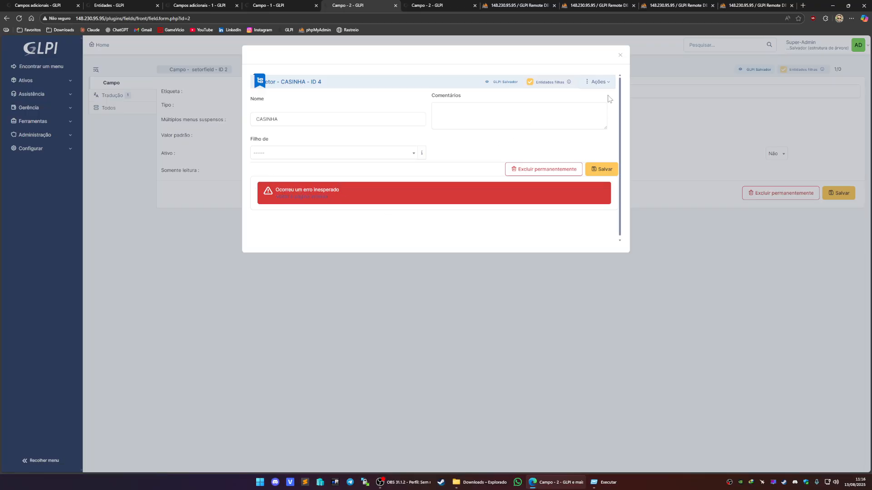
left_click(623, 57)
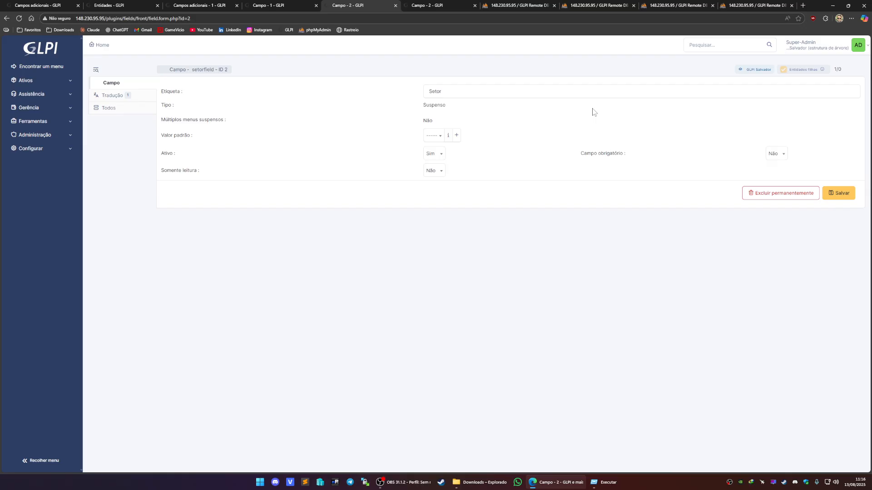
left_click(431, 136)
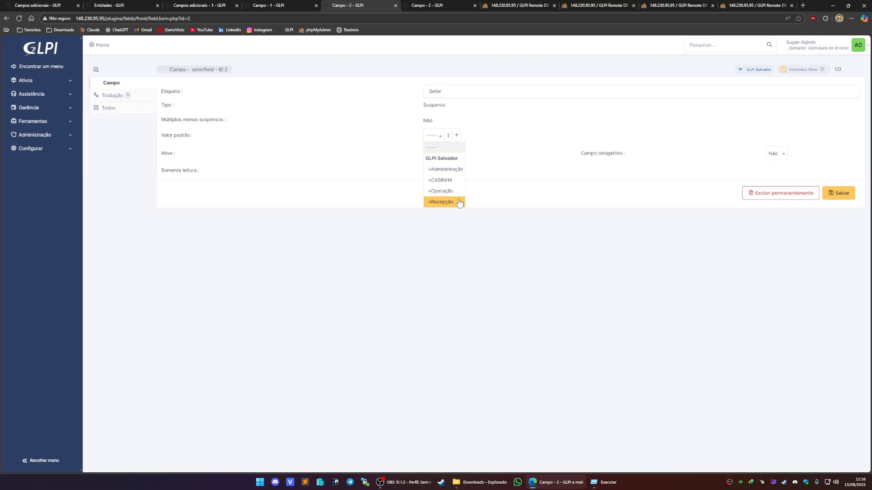
left_click(320, 149)
Step: Start a new ticket with the title "DGHFFHGFGH" and the description "FHGHFGHFGHGF"
left_click(276, 5)
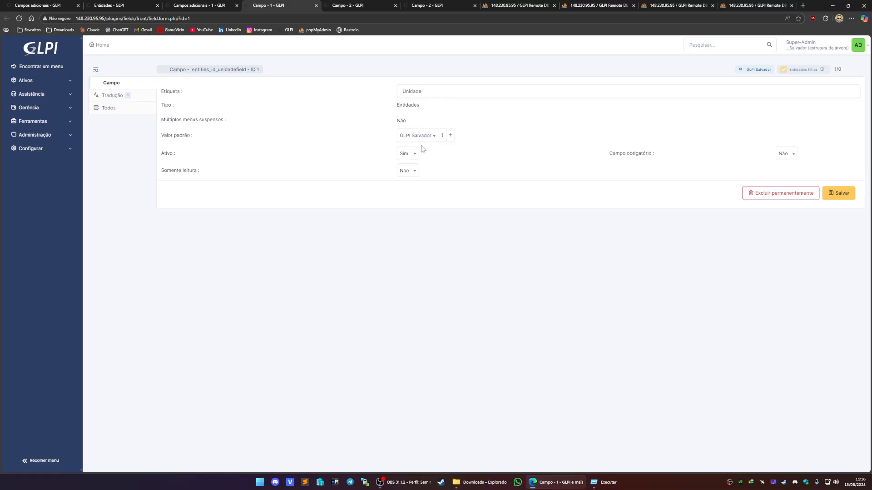
left_click(40, 5)
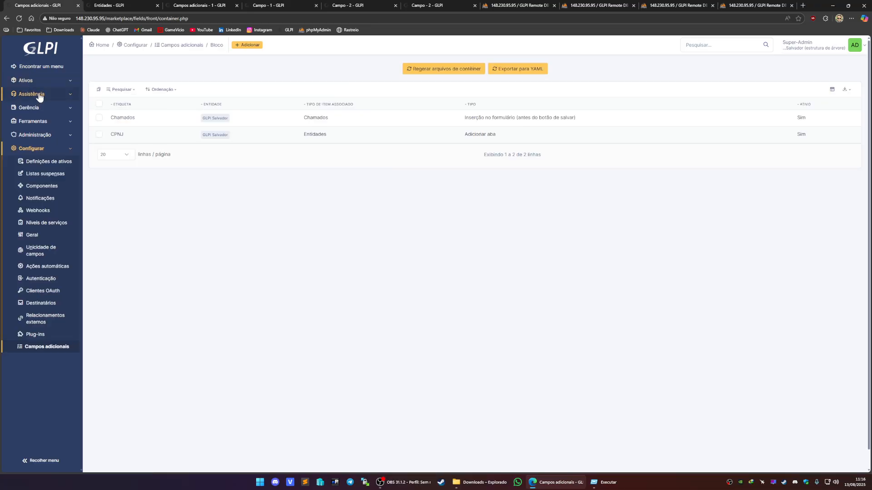
left_click(40, 94)
left_click(42, 131)
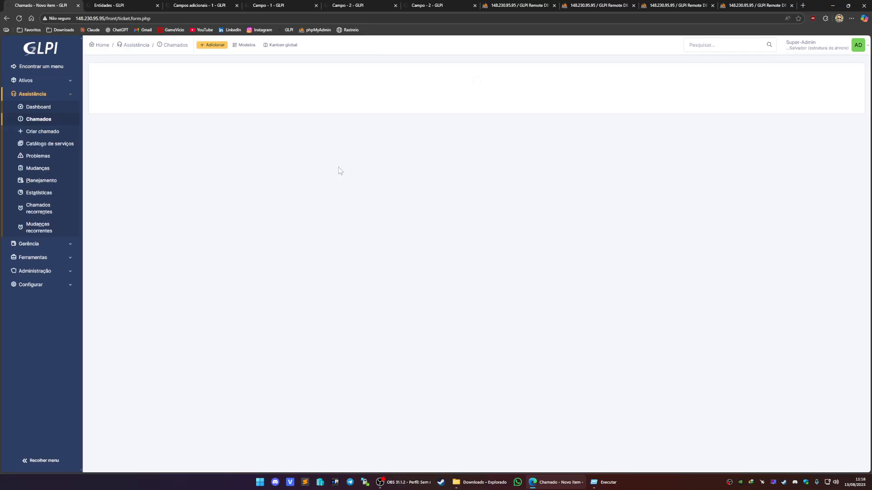
left_click(230, 126)
type("DGHFFHGFGH")
left_click(163, 181)
type("FHGHFG")
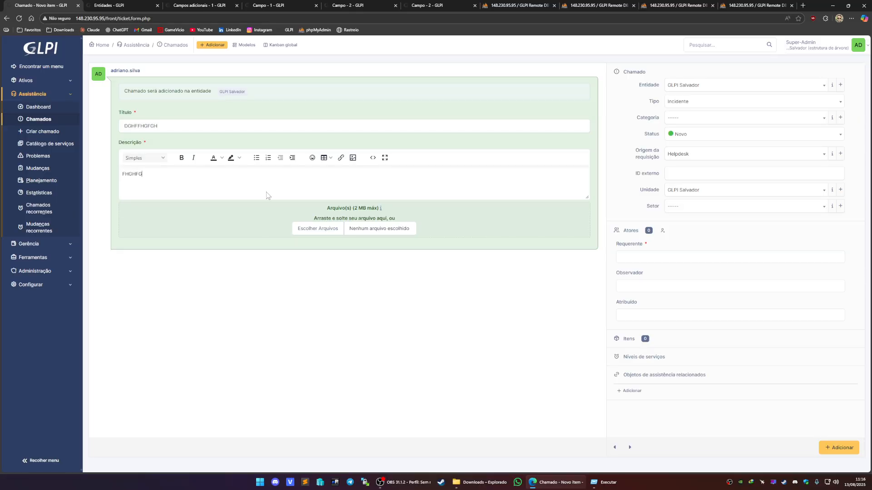
type("HFGHGF")
Step: Assign the ticket to entity cliente.exemplo1 with category "Desktops\Notebooks > Falha em Perifericos", choose the requester, and create it
left_click(708, 86)
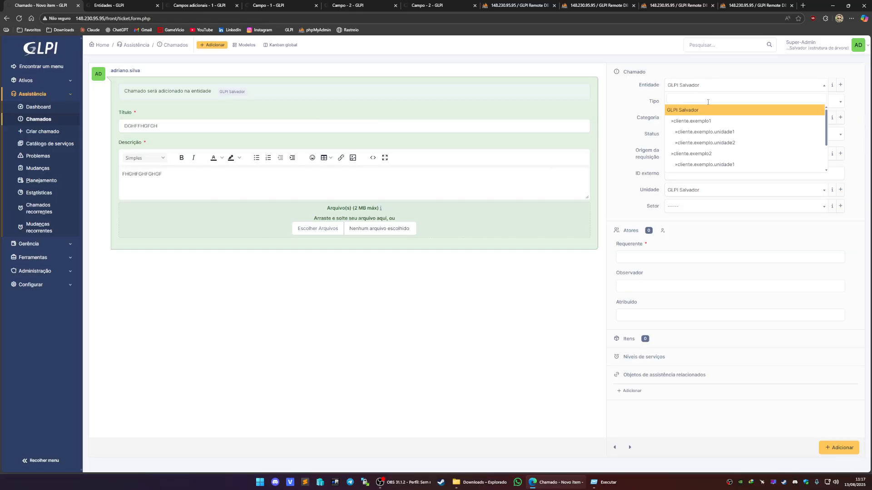
left_click(718, 125)
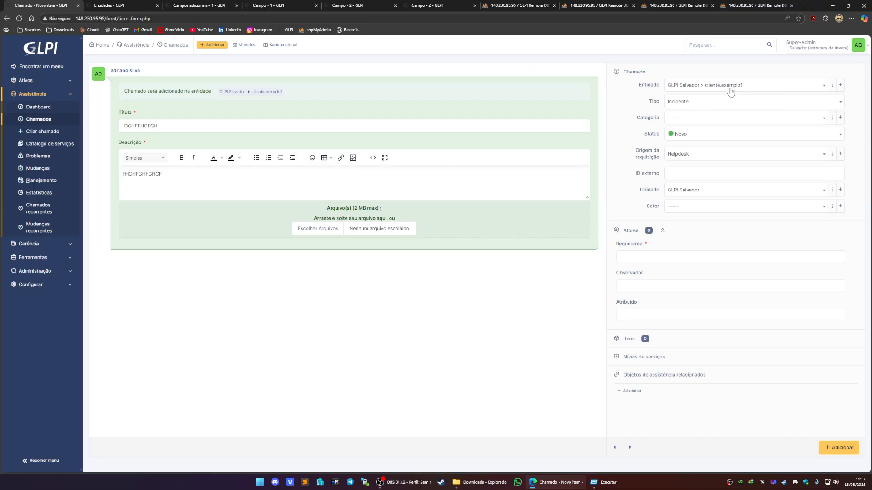
left_click(695, 121)
left_click(701, 167)
left_click(650, 257)
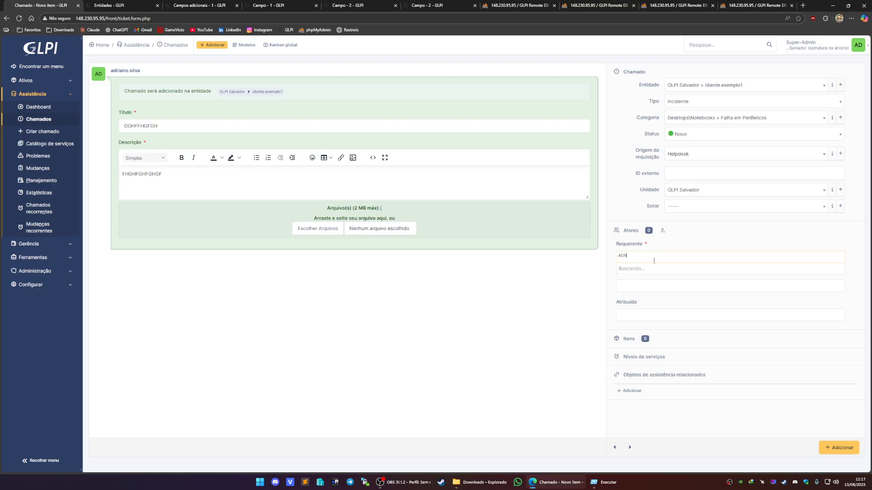
left_click(636, 268)
left_click(840, 449)
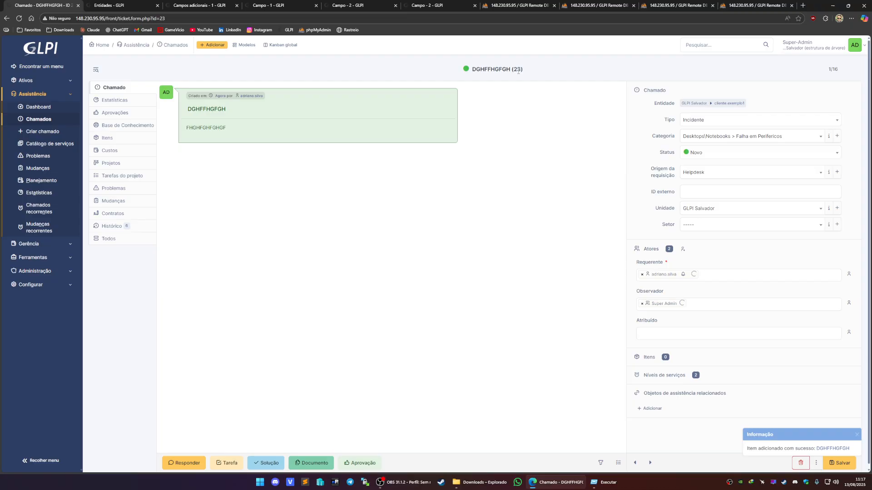
Step: Inspect the Unidade choices offered in the ticket and compare them with the Unidade field's configuration
left_click(711, 212)
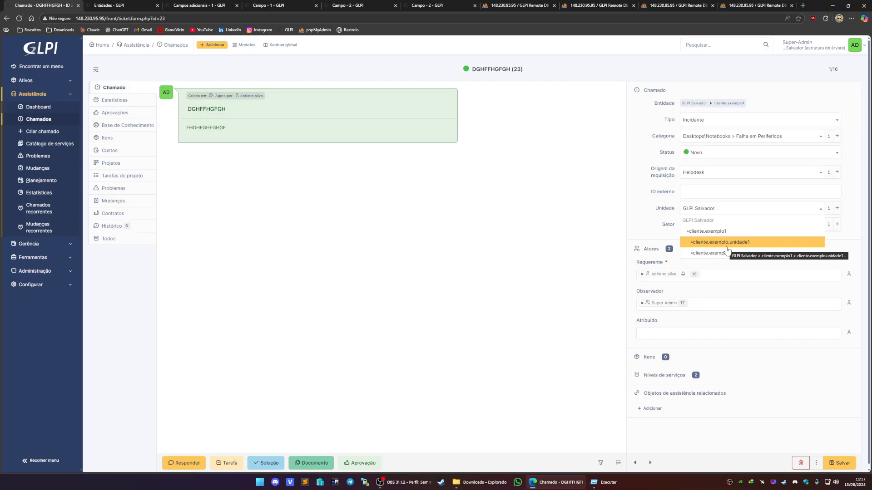
left_click(199, 4)
left_click(257, 5)
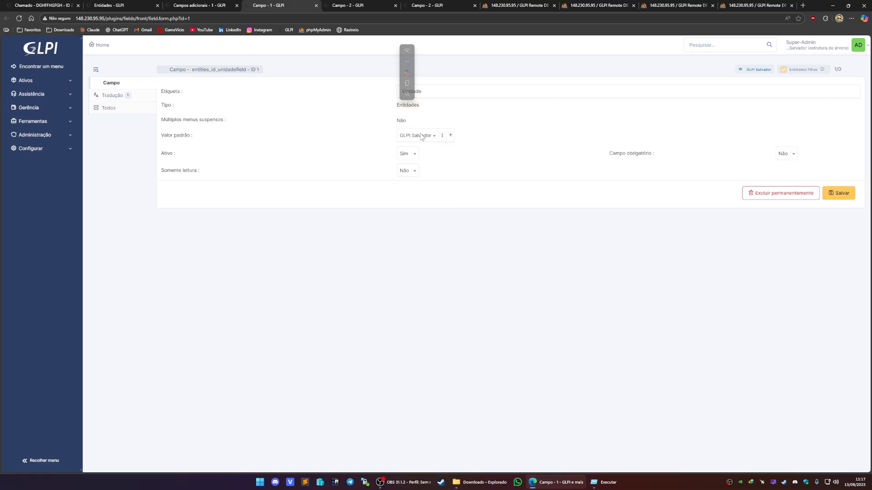
left_click(50, 5)
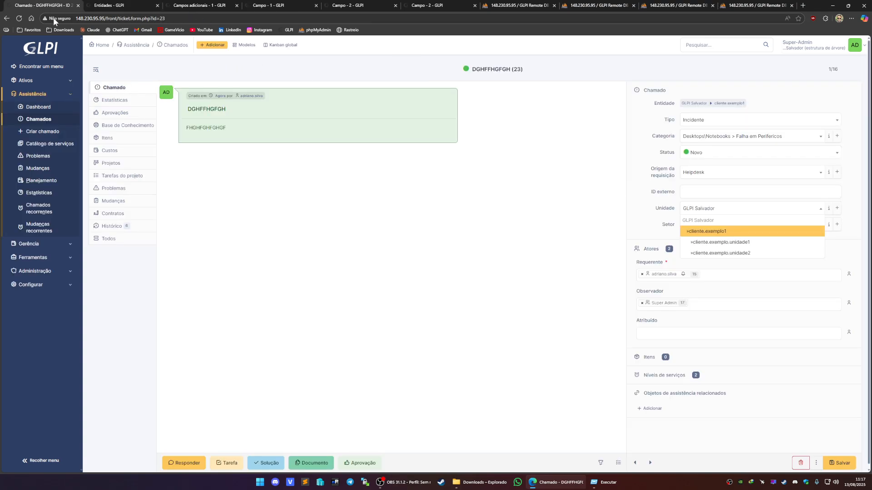
left_click(564, 215)
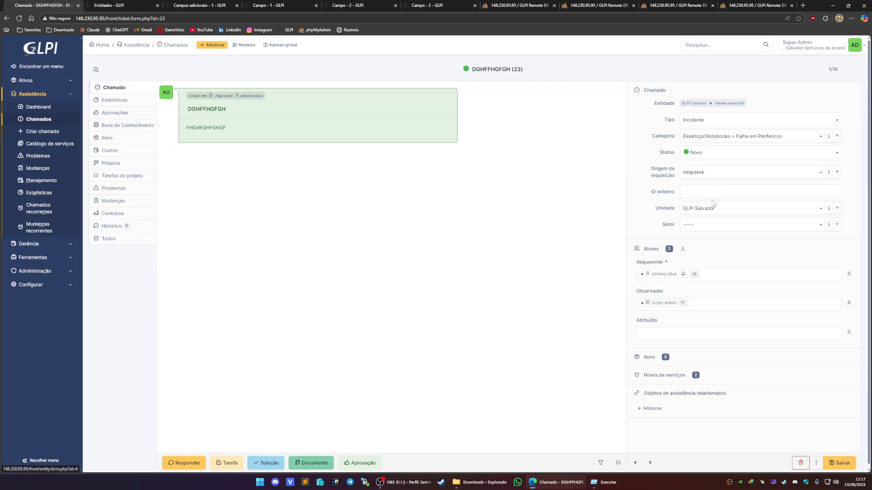
Step: Set the ticket's Unidade to cliente.exemplo.unidade1 and its Setor to Operação, comparing the Setor choices with the field's configuration, and save
left_click(702, 212)
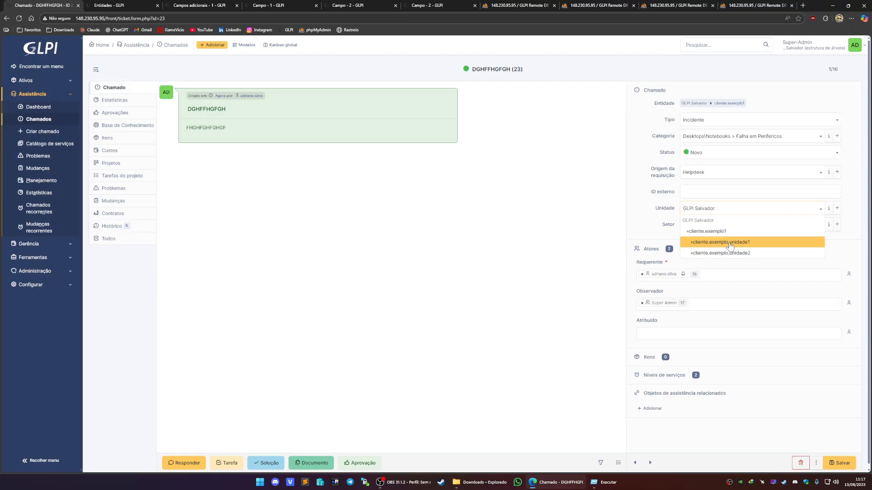
left_click(726, 243)
left_click(720, 227)
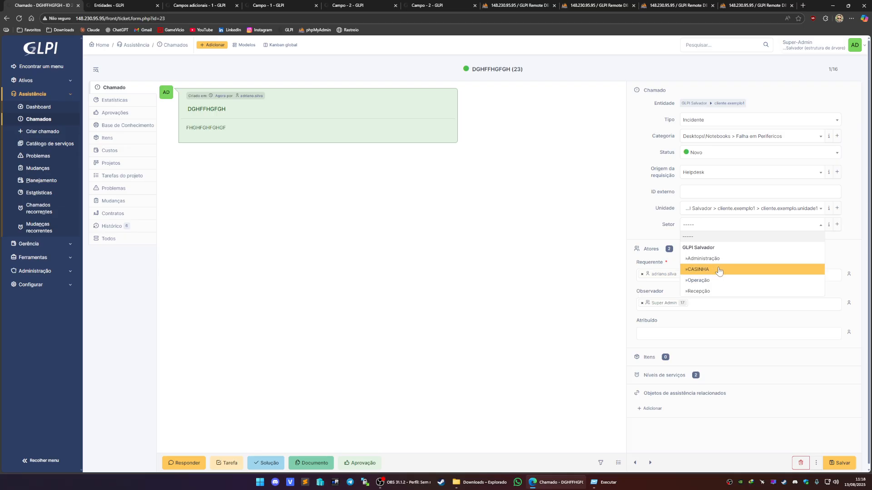
left_click(358, 5)
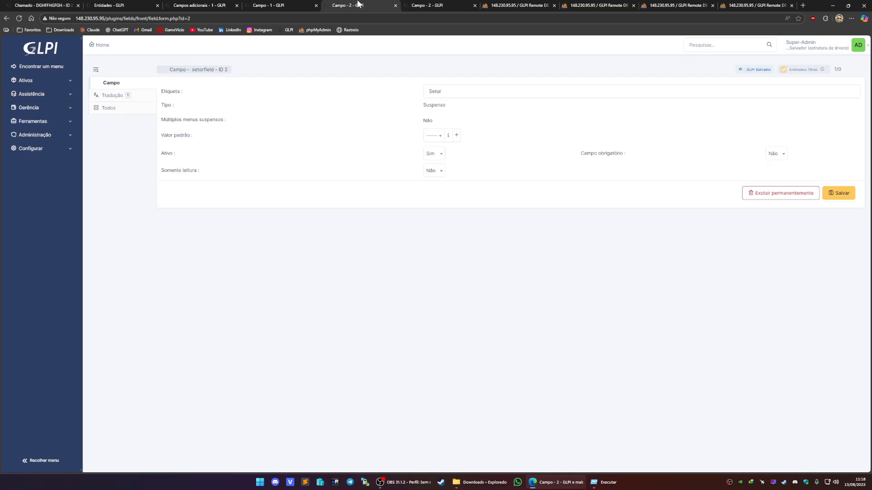
left_click(434, 135)
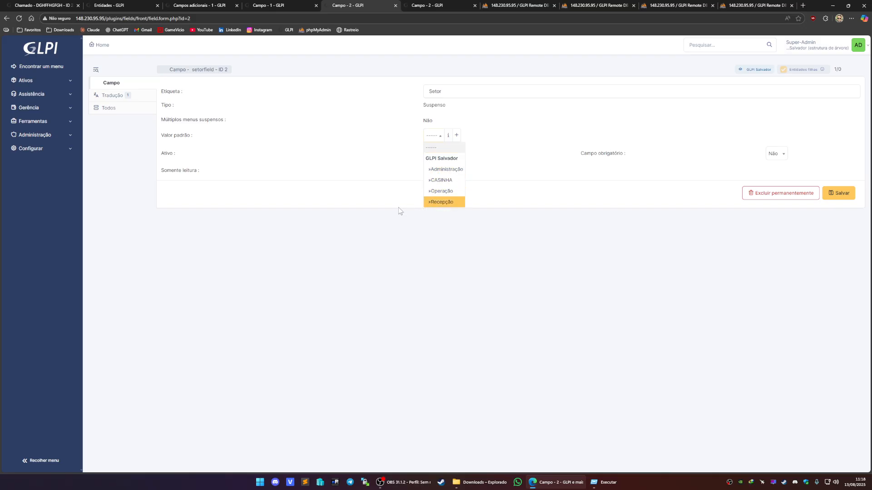
left_click(43, 5)
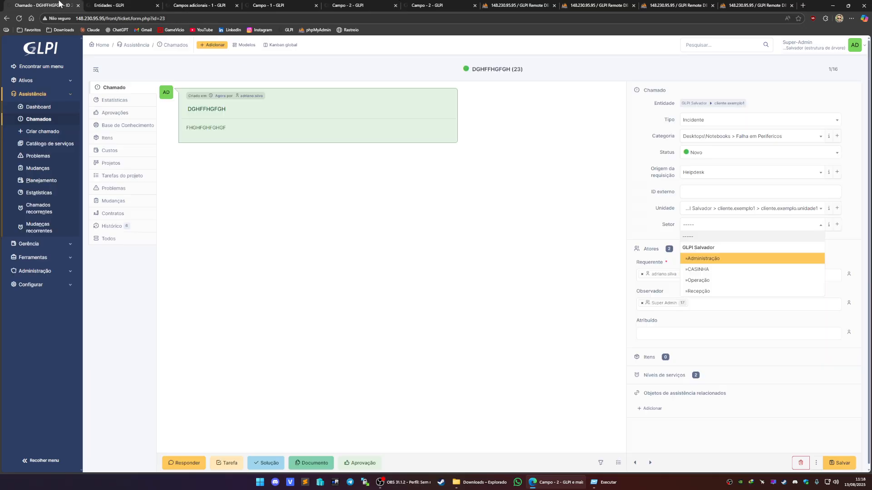
left_click(706, 281)
left_click(843, 463)
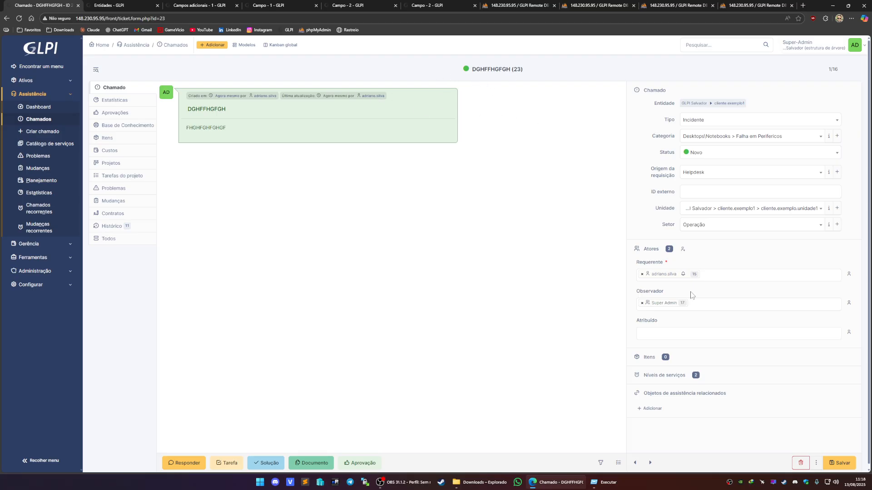
Step: Switch to phpMyAdmin and reload the glpi_plugin_fields_setorfielddropdowns table to examine the stored Setor items
left_click(519, 6)
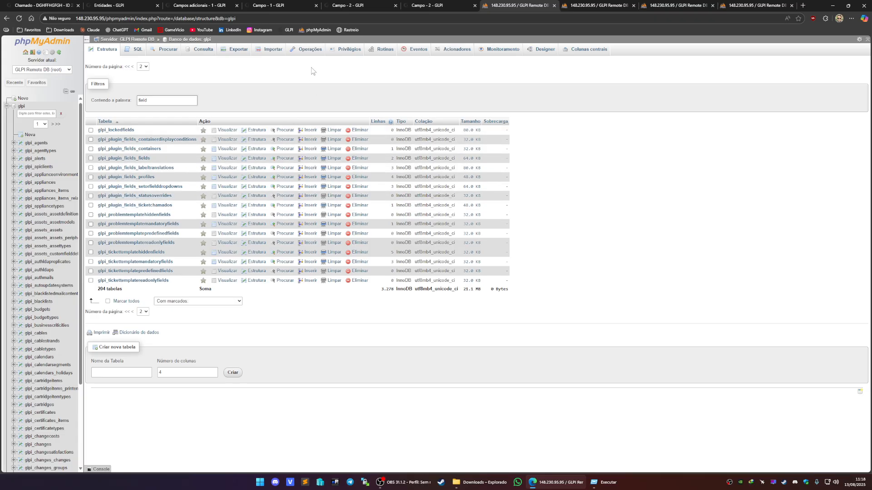
left_click(574, 5)
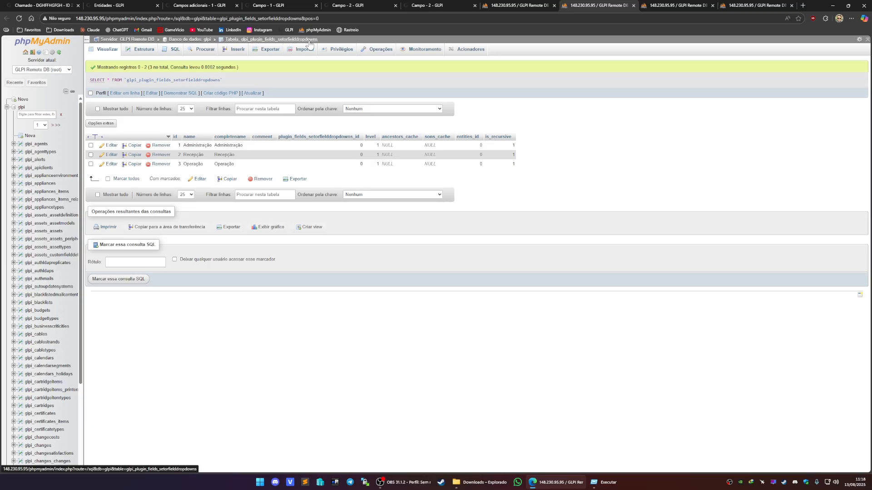
left_click(333, 18)
key("Return")
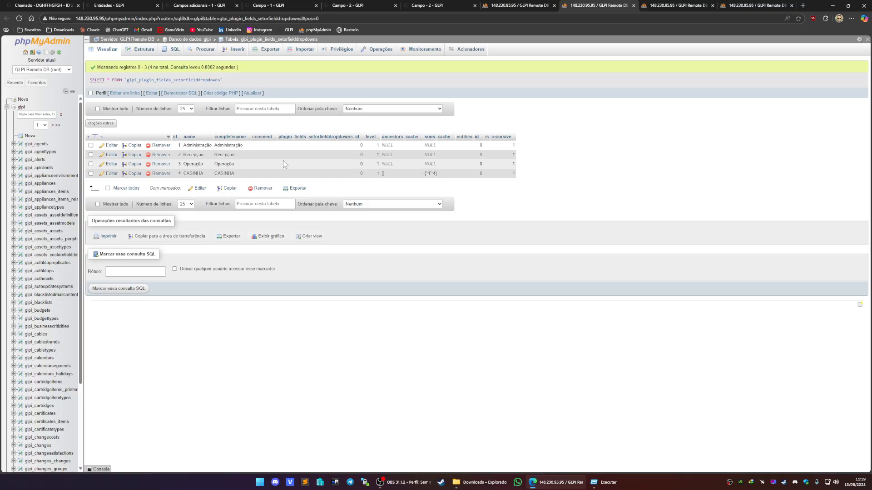
Step: Examine the glpi_plugin_fields_fields table, then refresh glpi_plugin_fields_ticketchamados and compare its records with the saved GLPI ticket
left_click(669, 6)
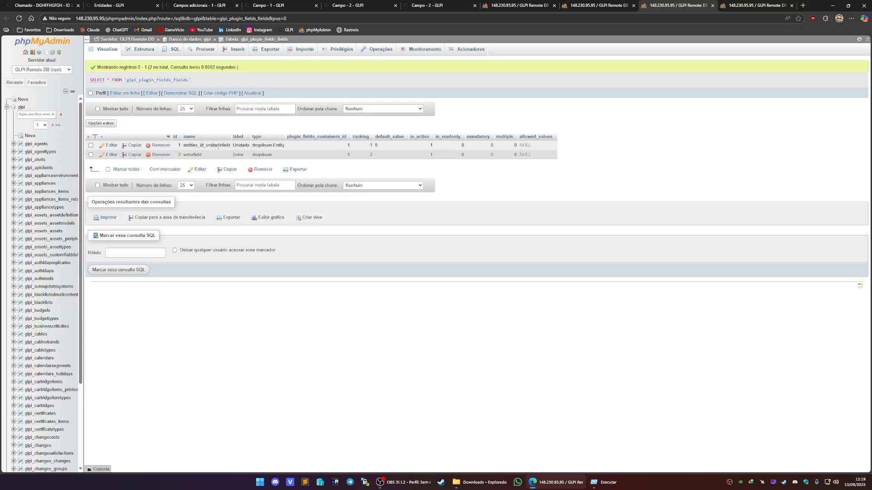
left_click(736, 7)
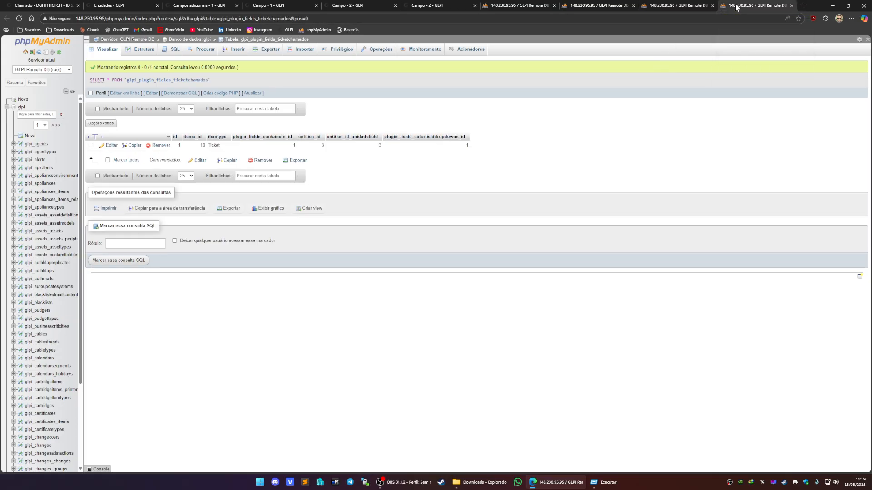
left_click(252, 93)
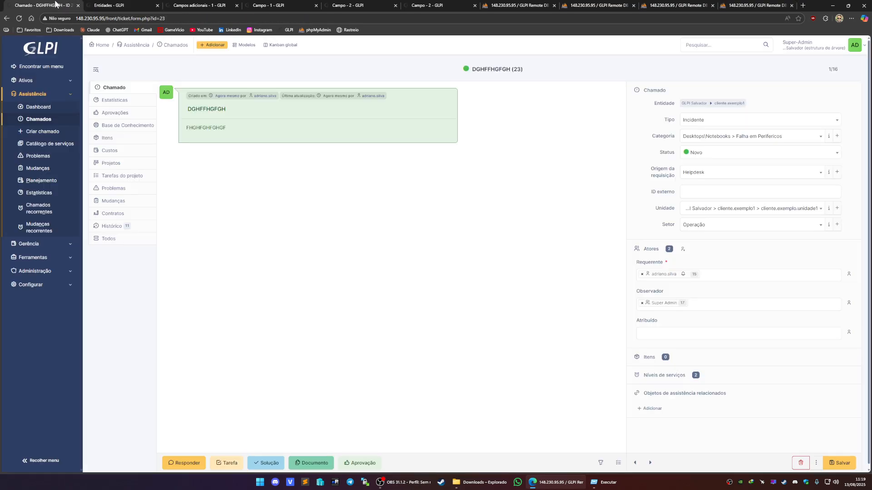
left_click(43, 5)
left_click(754, 5)
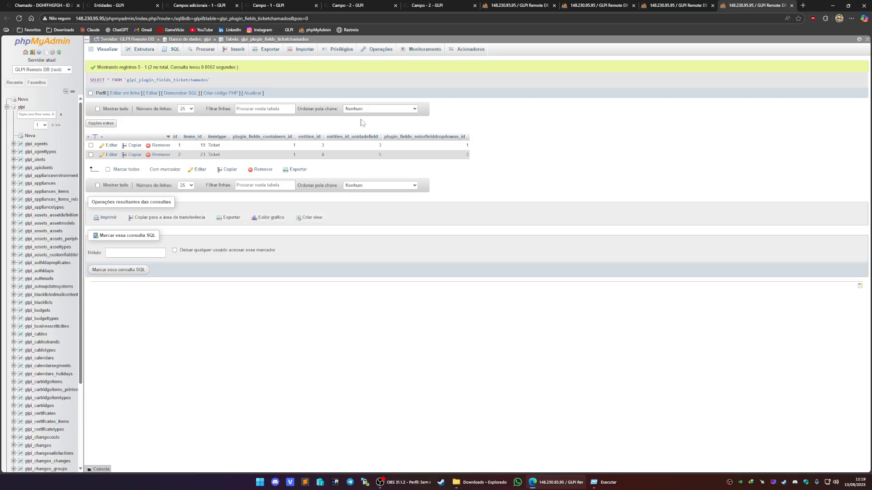
left_click(61, 5)
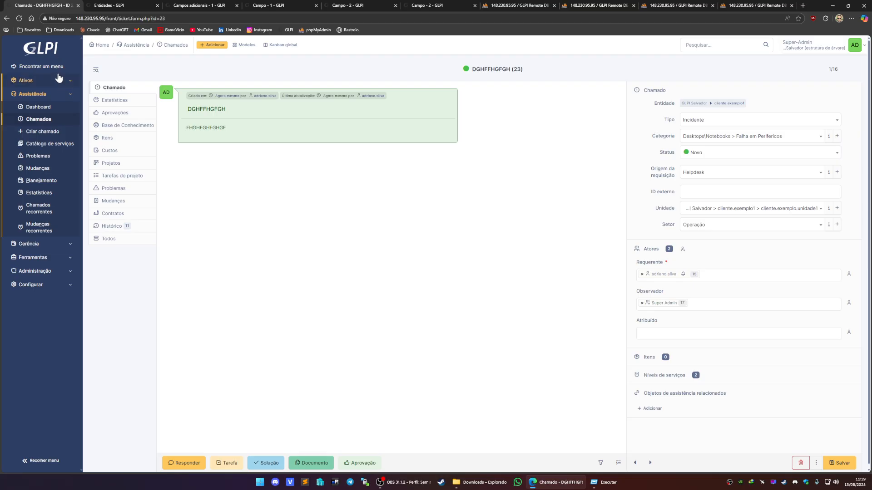